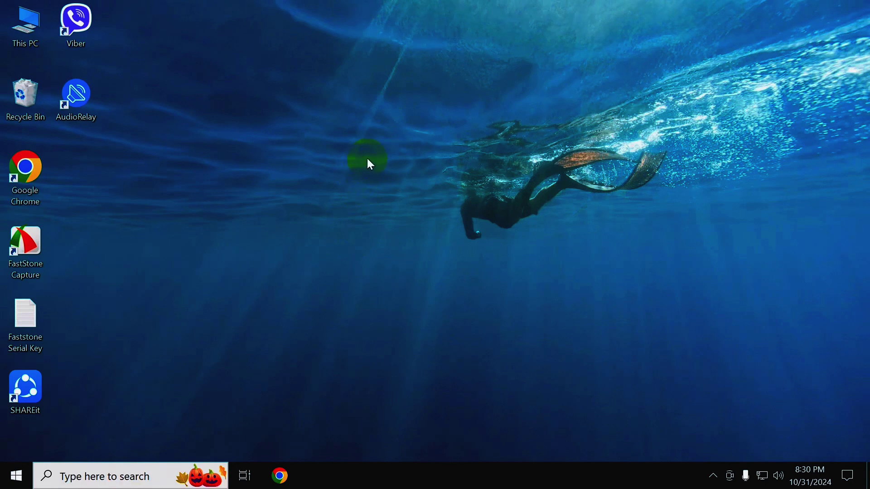
# Search Google in Chrome for 'office customization tool' and open the admin center result in a new tab
pyautogui.click(284, 477)
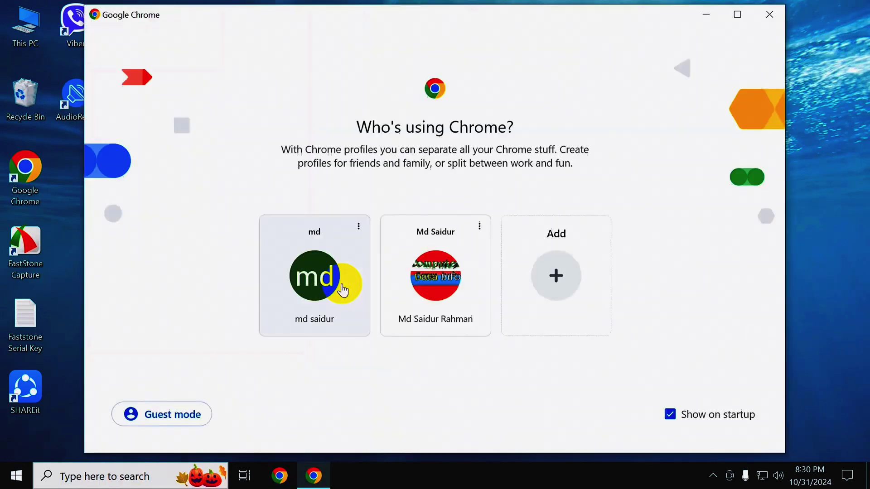
pyautogui.click(435, 276)
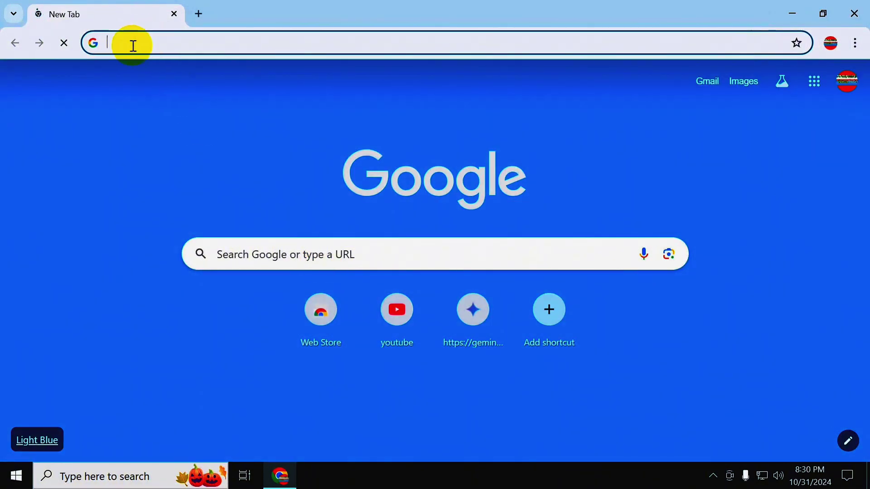
pyautogui.click(283, 258)
pyautogui.write('off')
pyautogui.click(346, 257)
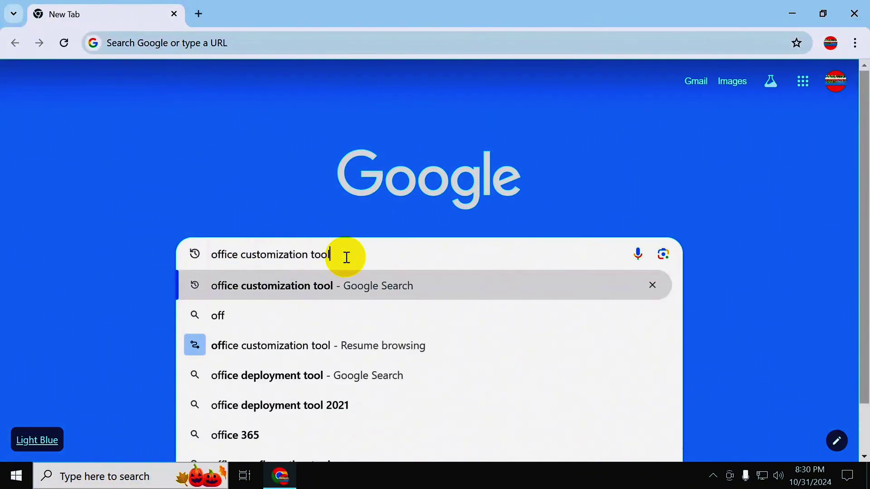
pyautogui.press('Return')
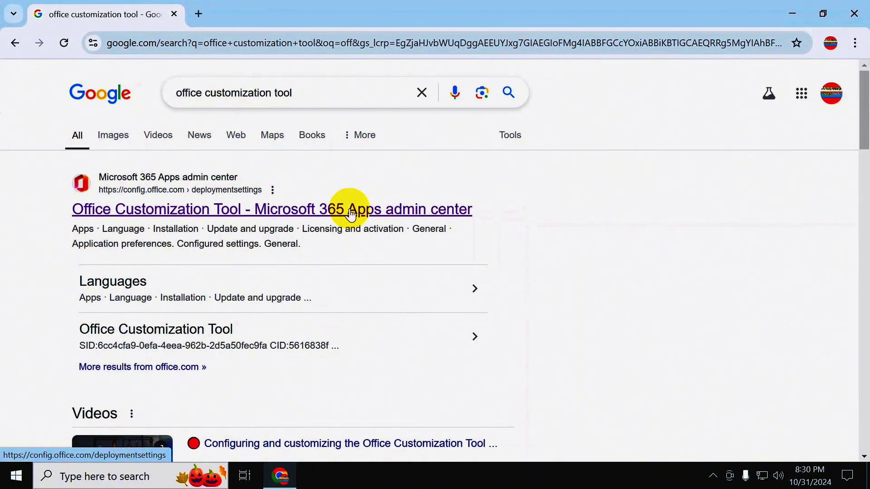
pyautogui.rightClick(350, 212)
pyautogui.click(387, 228)
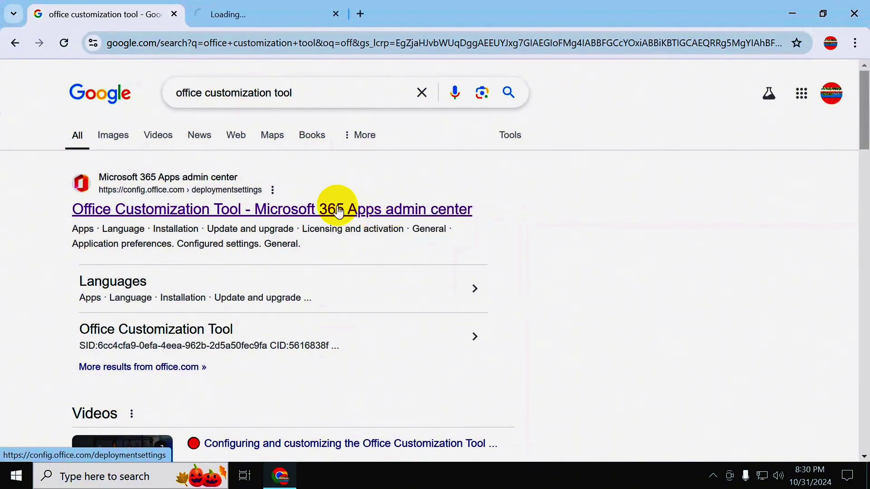
# Choose Office LTSC Professional Plus 2021 as the Office suite on the admin center page
pyautogui.click(257, 14)
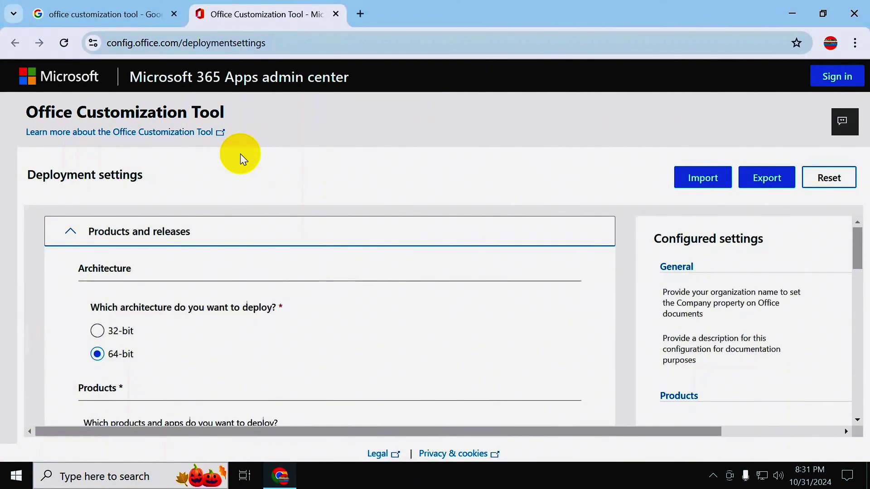
pyautogui.scroll(-1, 250, 302)
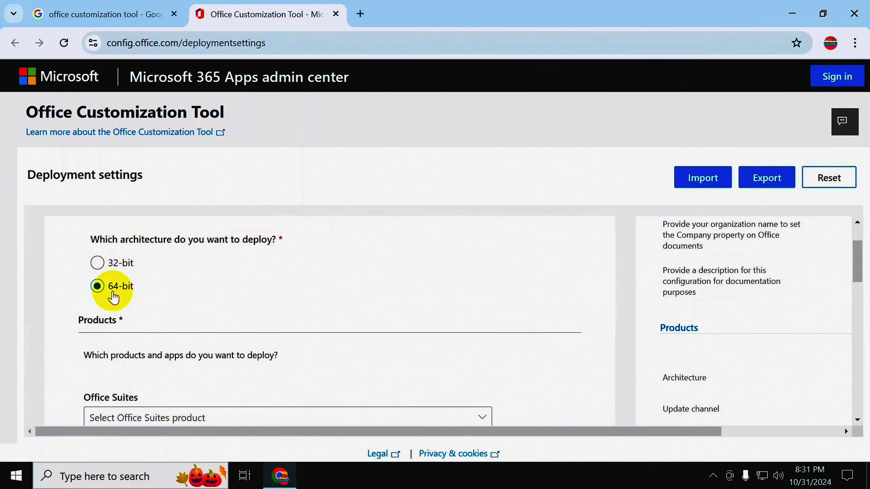
pyautogui.scroll(-1, 140, 291)
pyautogui.scroll(-1, 140, 291)
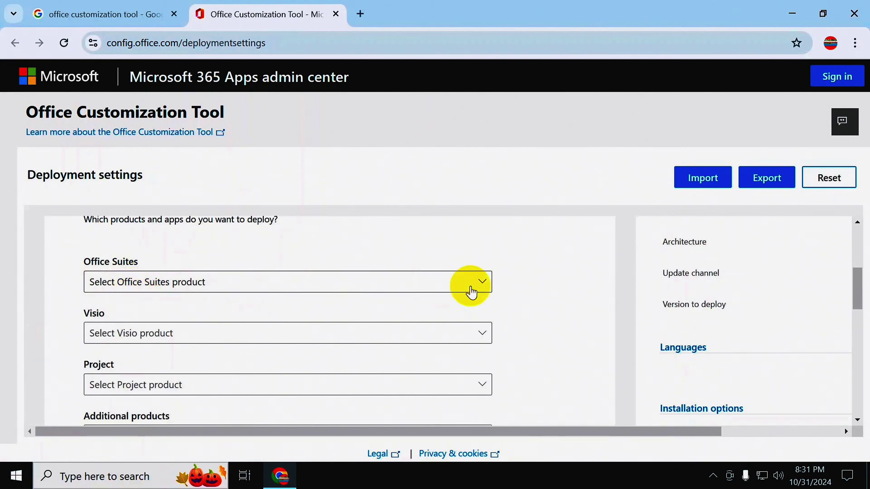
pyautogui.click(470, 286)
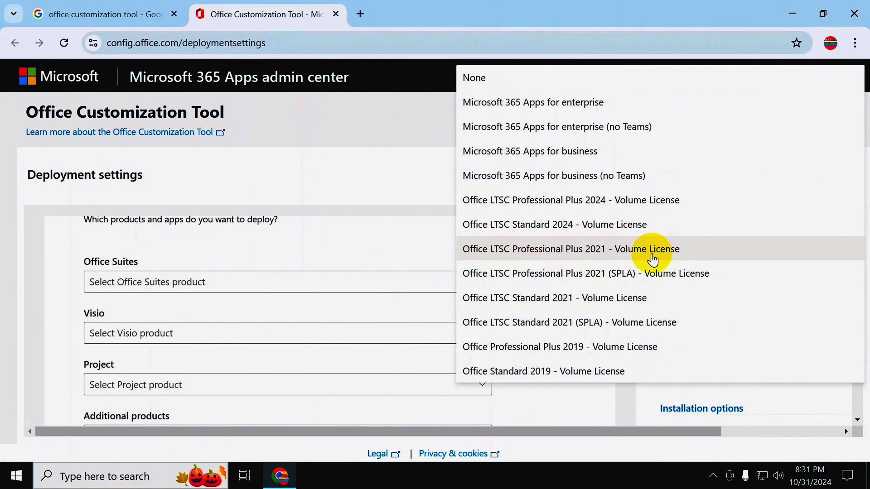
pyautogui.click(653, 260)
# Keep Latest as the version to deploy and review the app toggles, Skype for Business off
pyautogui.scroll(-1, 297, 311)
pyautogui.scroll(-2, 298, 311)
pyautogui.scroll(-2, 297, 310)
pyautogui.scroll(1, 159, 325)
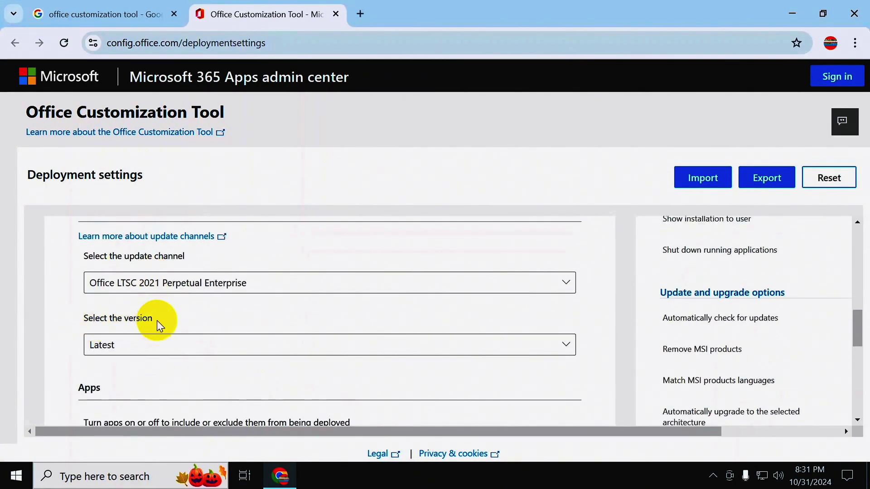
pyautogui.click(540, 345)
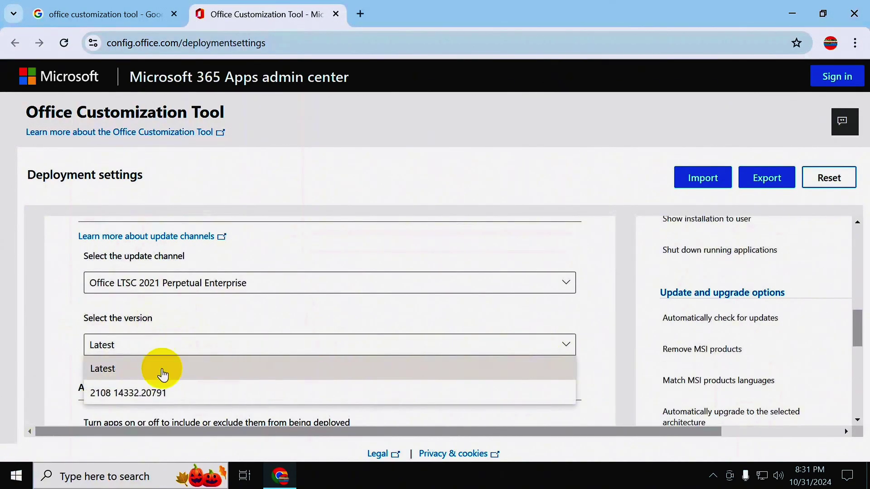
pyautogui.click(163, 374)
pyautogui.scroll(-1, 176, 325)
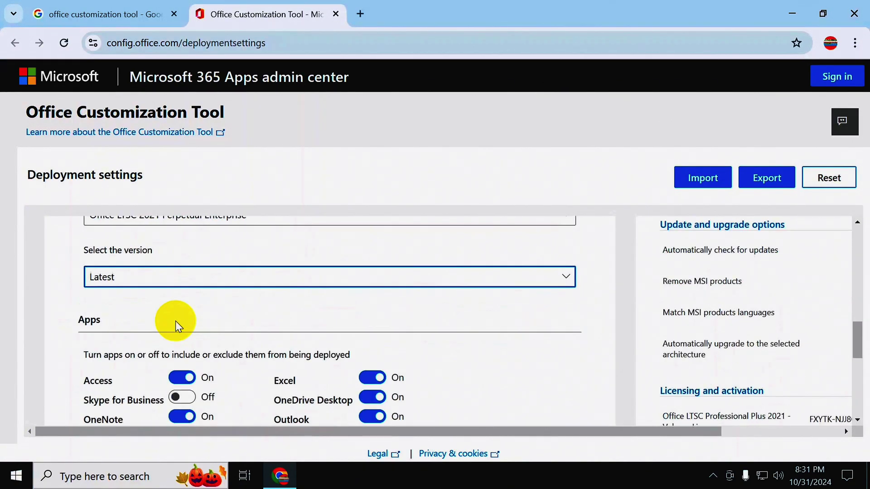
pyautogui.scroll(-1, 175, 326)
pyautogui.scroll(-1, 177, 326)
pyautogui.scroll(1, 143, 294)
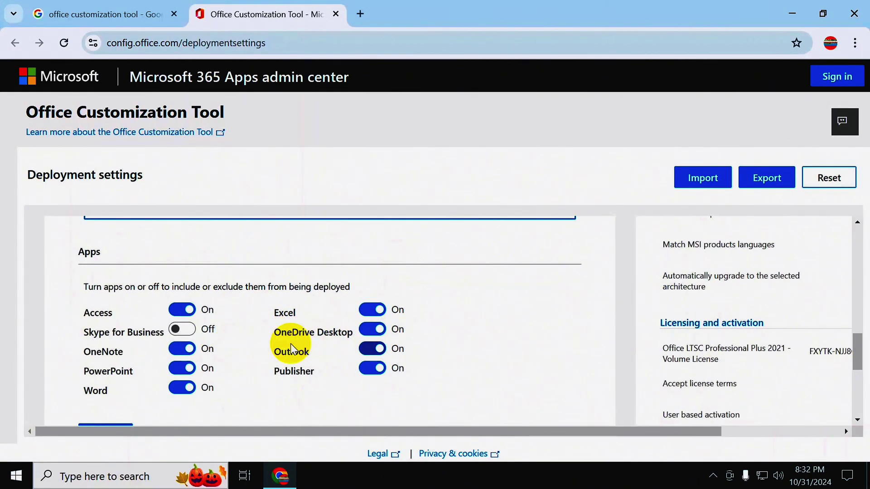
pyautogui.scroll(-1, 292, 350)
# Set English (United States) as the primary language
pyautogui.click(106, 367)
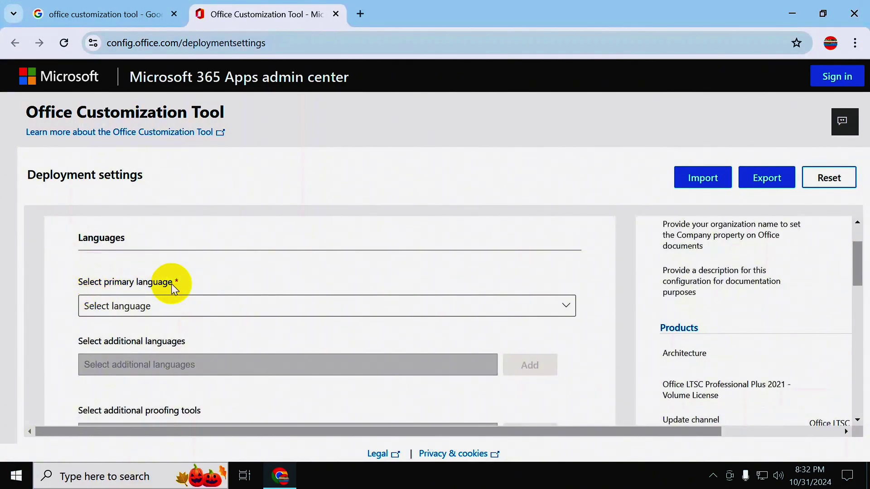
pyautogui.click(194, 308)
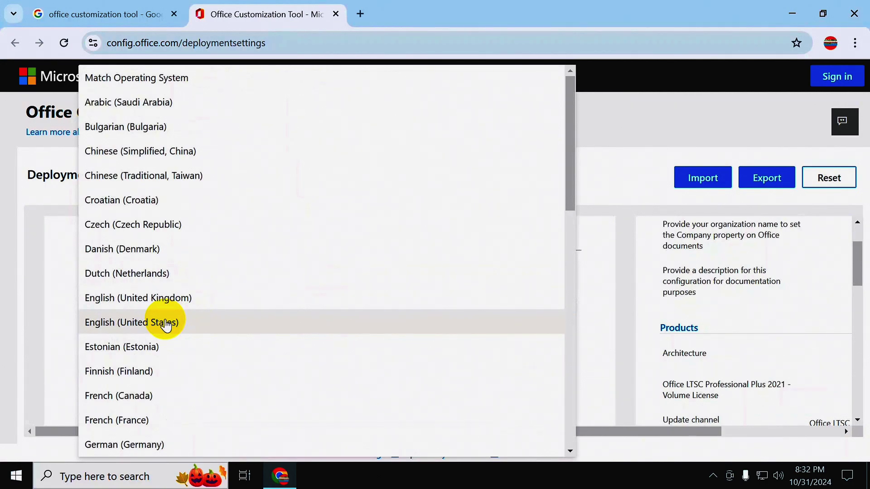
pyautogui.click(166, 325)
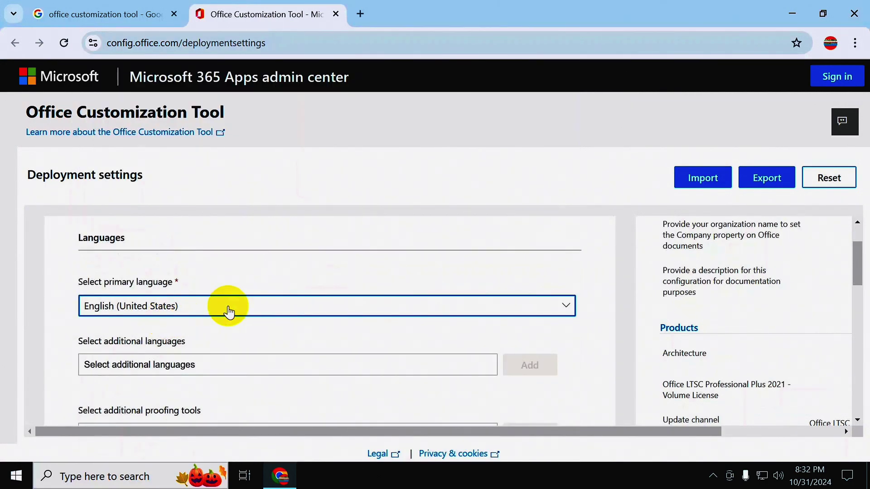
pyautogui.scroll(-1, 229, 313)
pyautogui.scroll(-1, 229, 313)
pyautogui.scroll(-1, 229, 313)
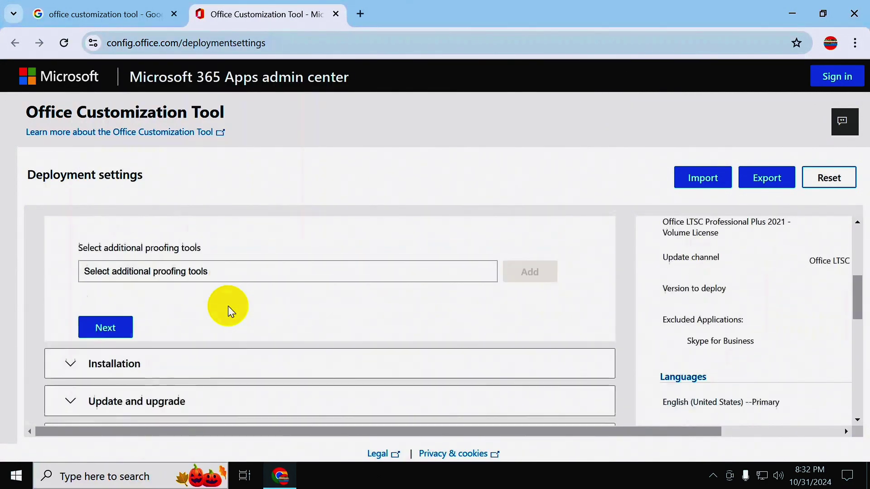
# Accept the default Installation options
pyautogui.click(107, 289)
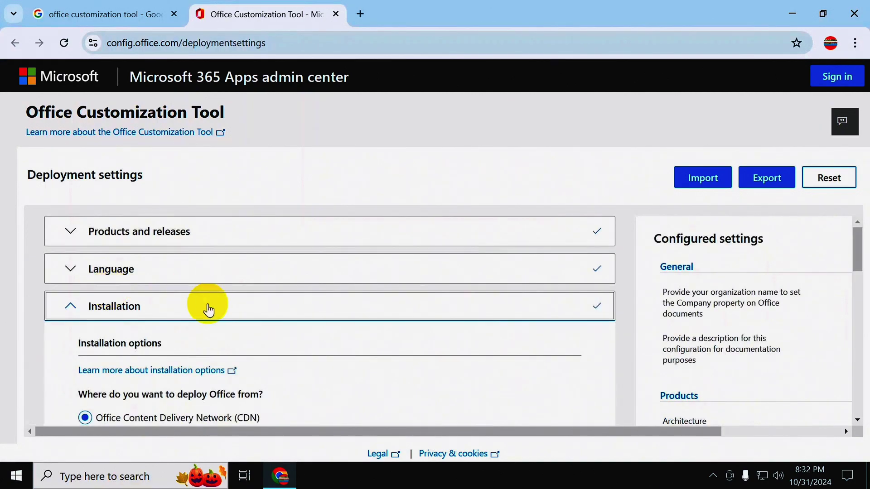
pyautogui.scroll(-1, 202, 317)
pyautogui.scroll(-1, 197, 319)
pyautogui.scroll(1, 193, 317)
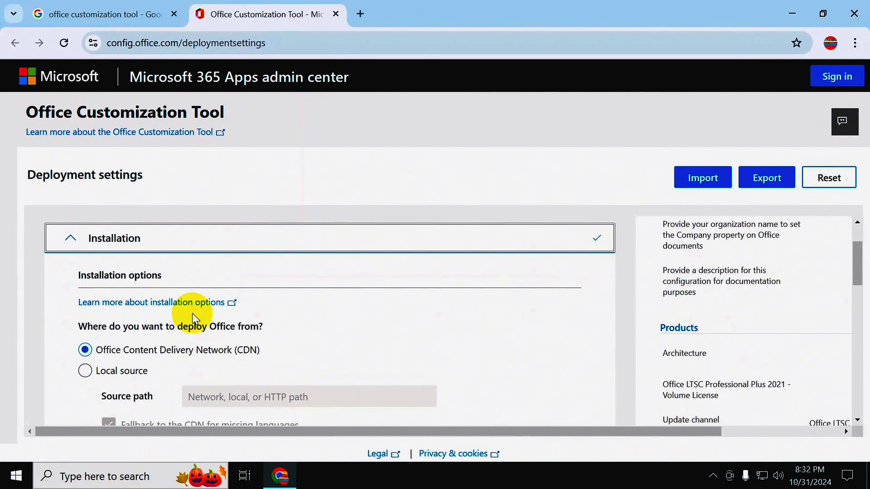
pyautogui.scroll(-2, 194, 318)
pyautogui.scroll(-2, 194, 317)
pyautogui.click(112, 311)
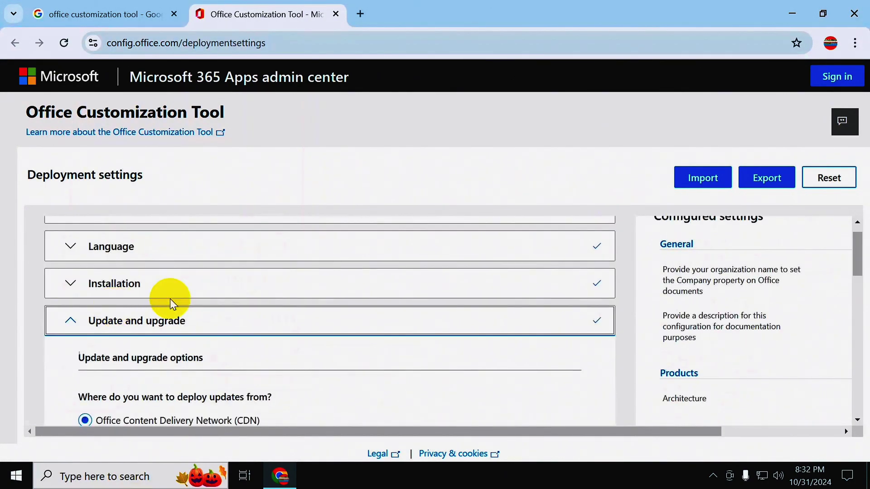
# Accept the update defaults and complete Licensing with KMS and user-based activation
pyautogui.click(207, 308)
pyautogui.scroll(-1, 210, 316)
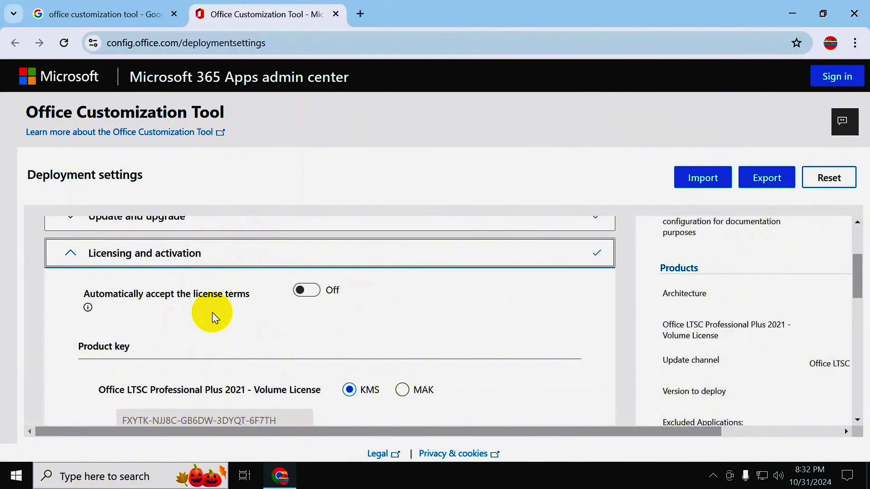
pyautogui.scroll(-1, 213, 317)
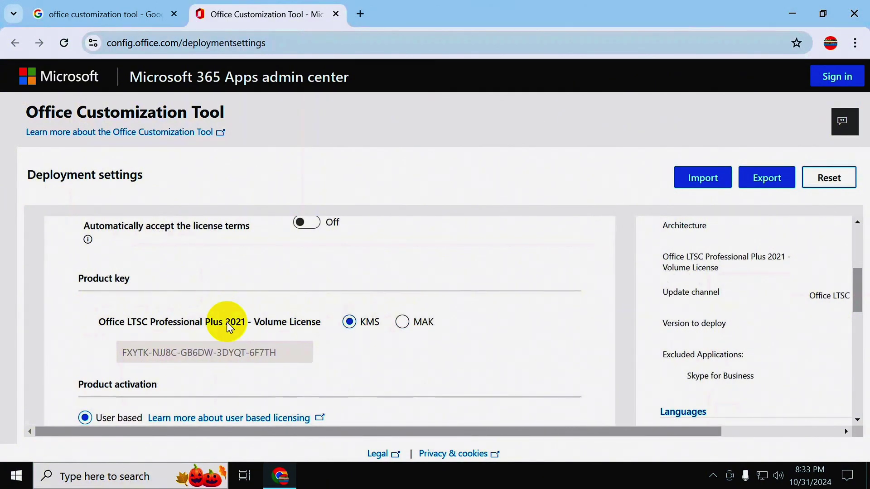
pyautogui.scroll(-2, 228, 326)
pyautogui.scroll(-5, 228, 325)
pyautogui.scroll(1, 228, 326)
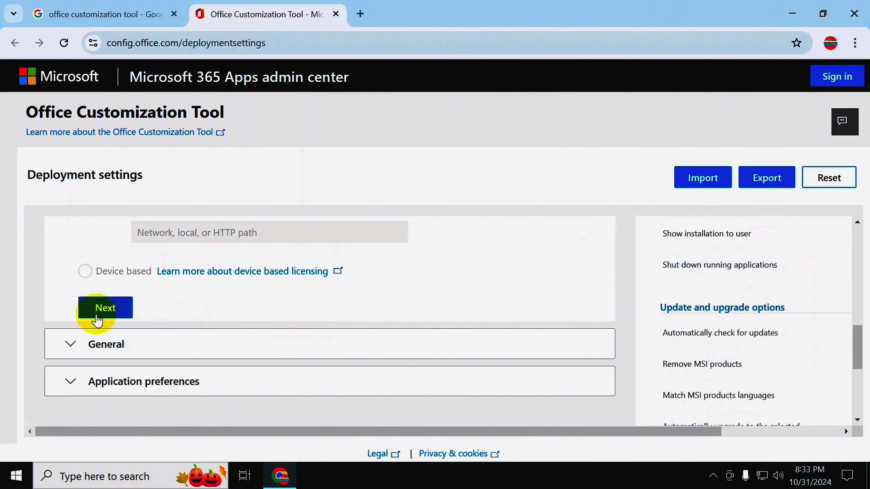
pyautogui.click(98, 319)
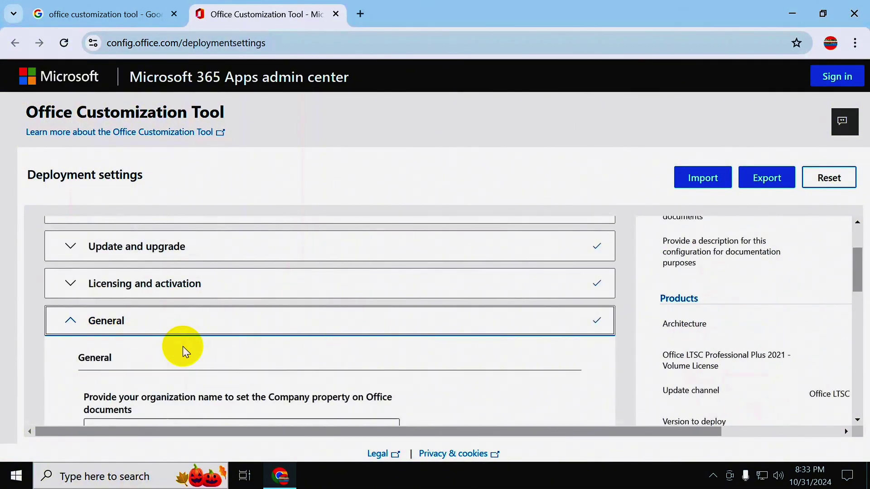
# Complete the General section and move through Application preferences
pyautogui.scroll(-2, 186, 351)
pyautogui.scroll(-3, 186, 350)
pyautogui.scroll(-1, 136, 326)
pyautogui.click(111, 308)
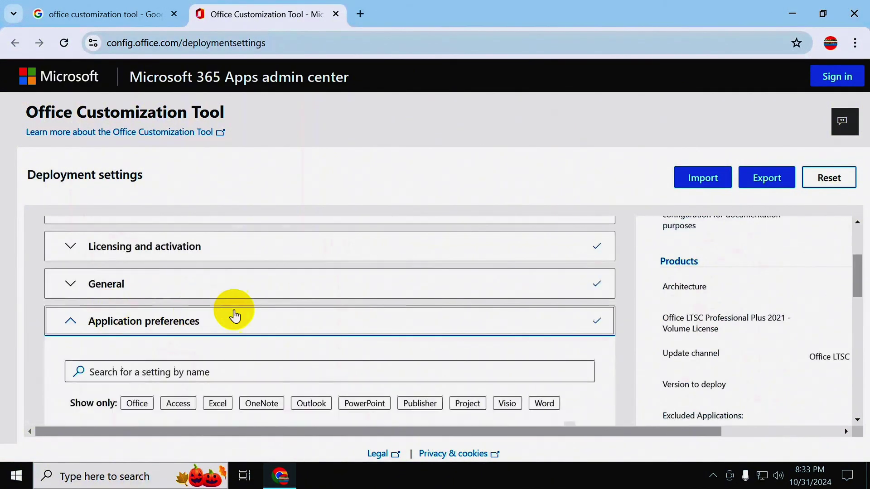
pyautogui.scroll(-1, 200, 327)
pyautogui.scroll(-2, 199, 327)
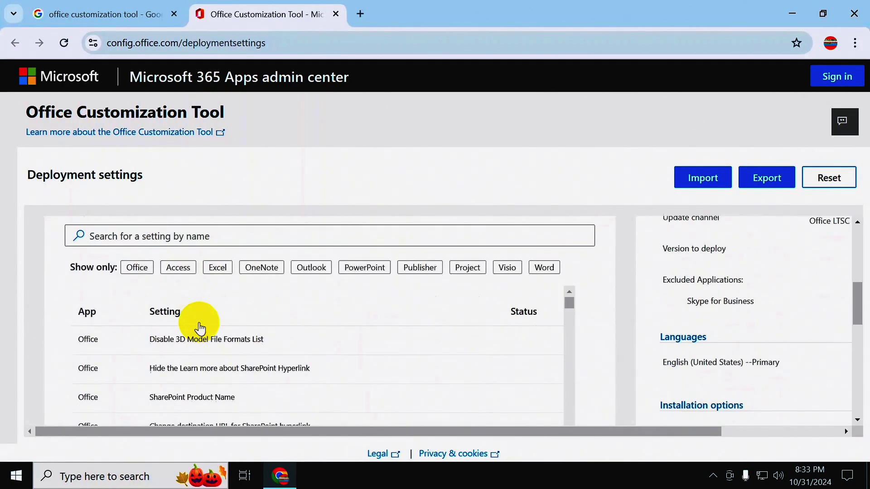
pyautogui.scroll(-3, 199, 327)
pyautogui.scroll(-4, 199, 328)
pyautogui.scroll(-1, 200, 327)
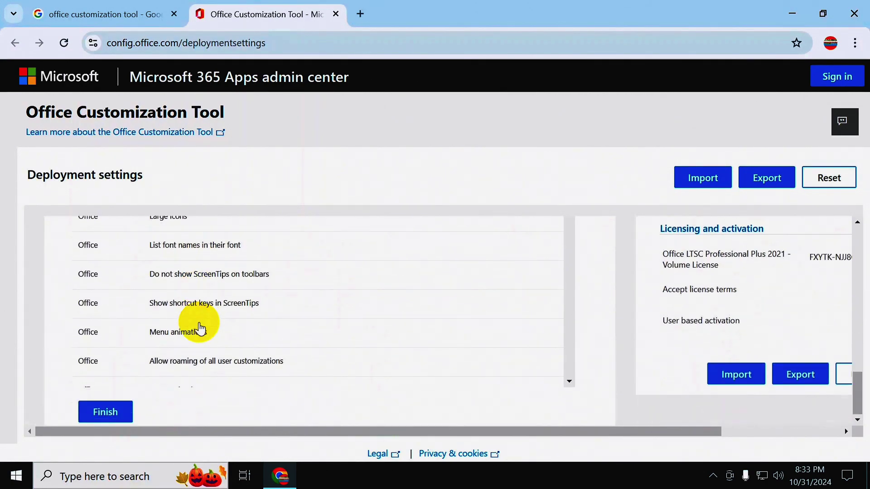
# Export the configuration as 'Configuration' with Office Open XML as the default file format
pyautogui.click(120, 421)
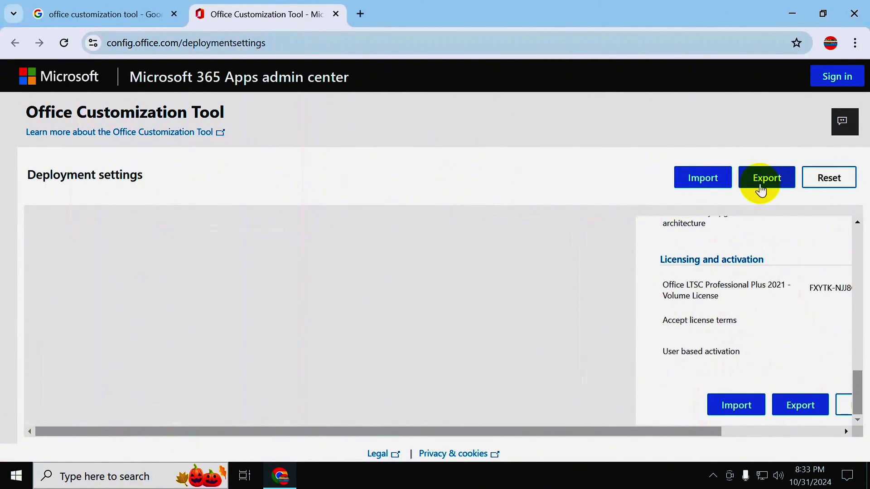
pyautogui.click(764, 186)
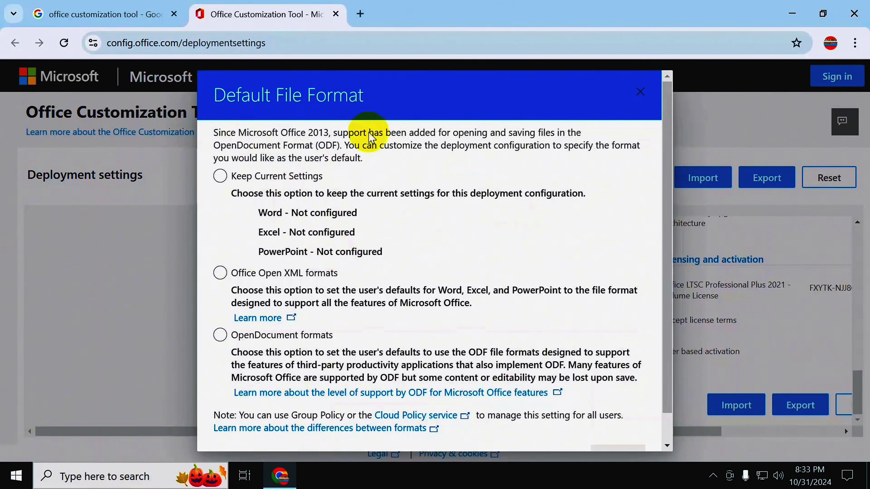
pyautogui.click(237, 274)
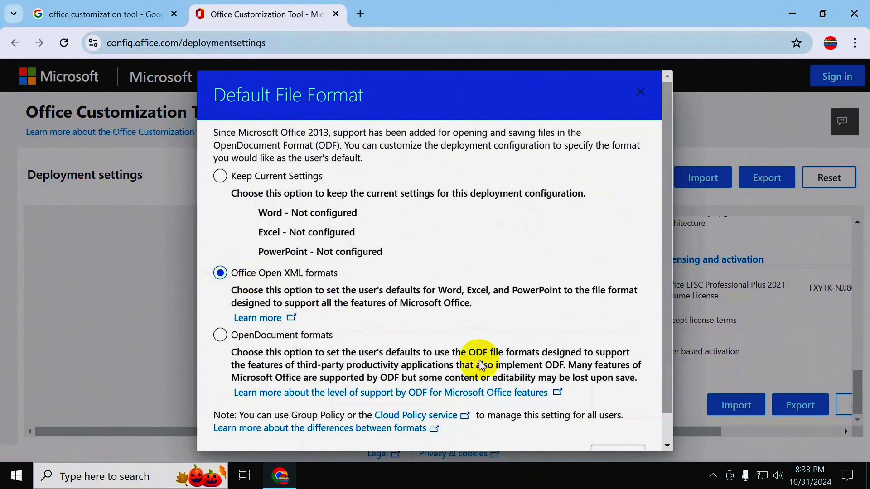
pyautogui.scroll(-1, 548, 367)
pyautogui.click(627, 433)
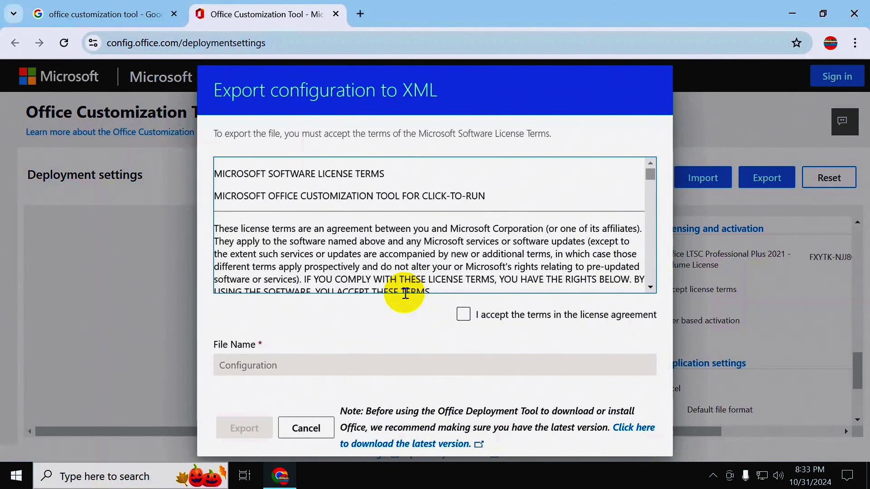
pyautogui.click(464, 317)
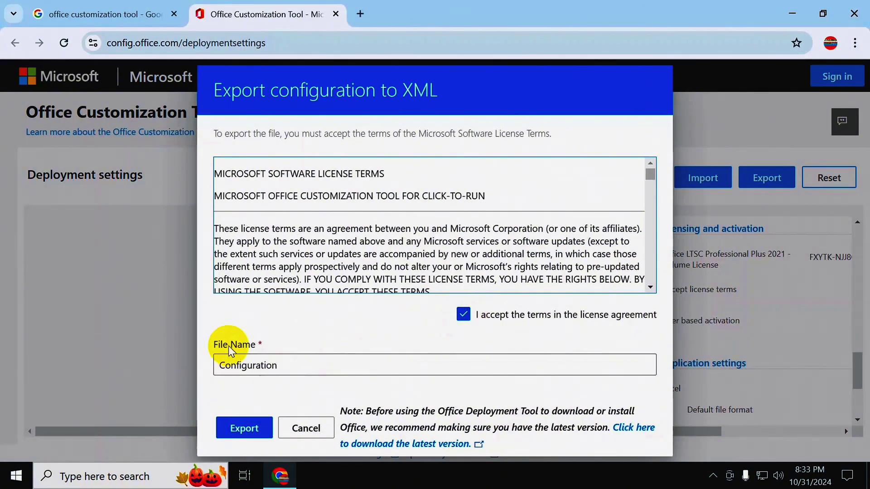
pyautogui.click(245, 429)
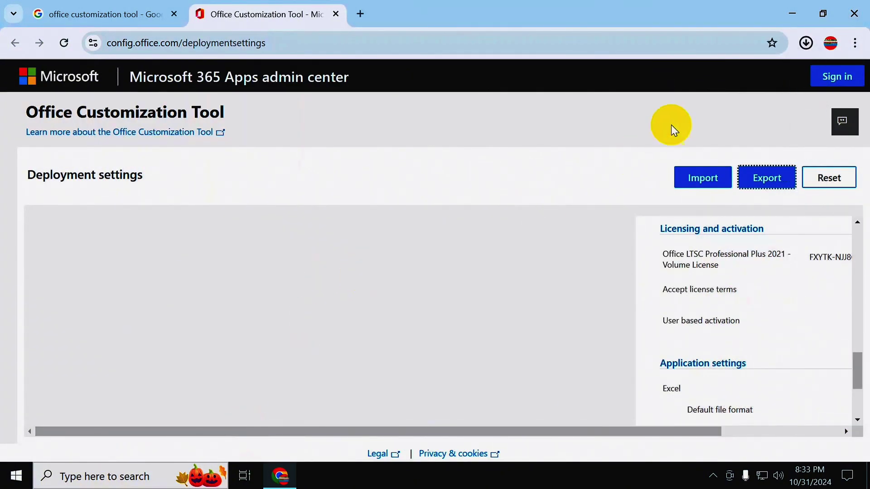
# Search Google for 'office deployment tool' in a fresh tab
pyautogui.click(360, 14)
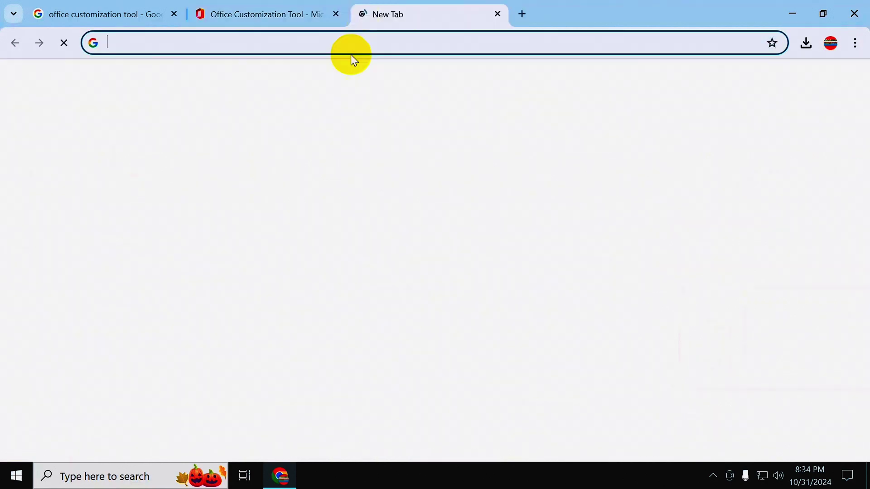
pyautogui.click(315, 253)
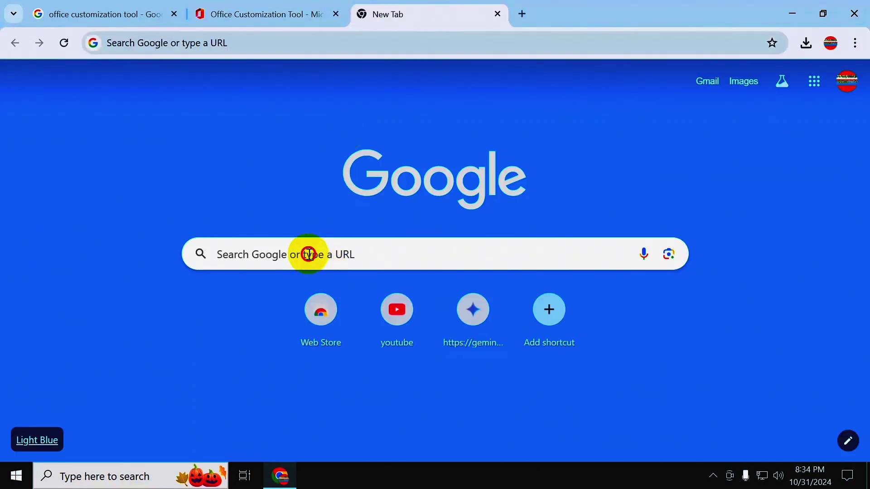
pyautogui.write('office de')
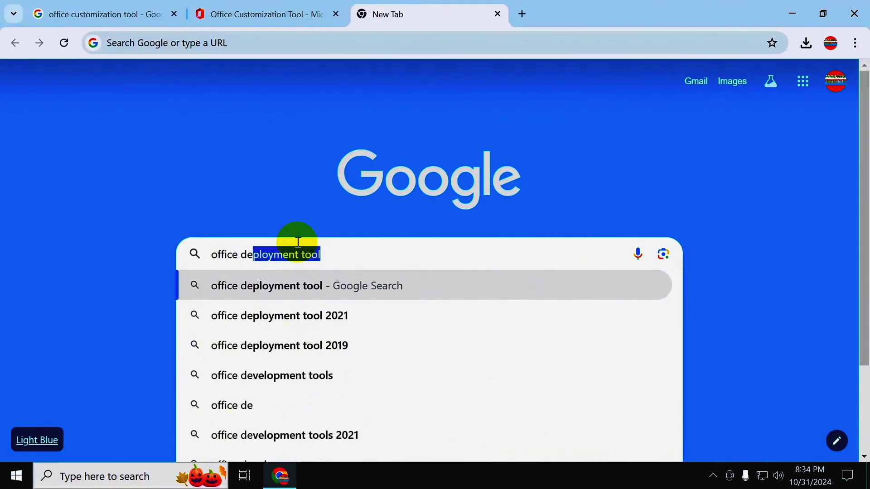
pyautogui.press('Right')
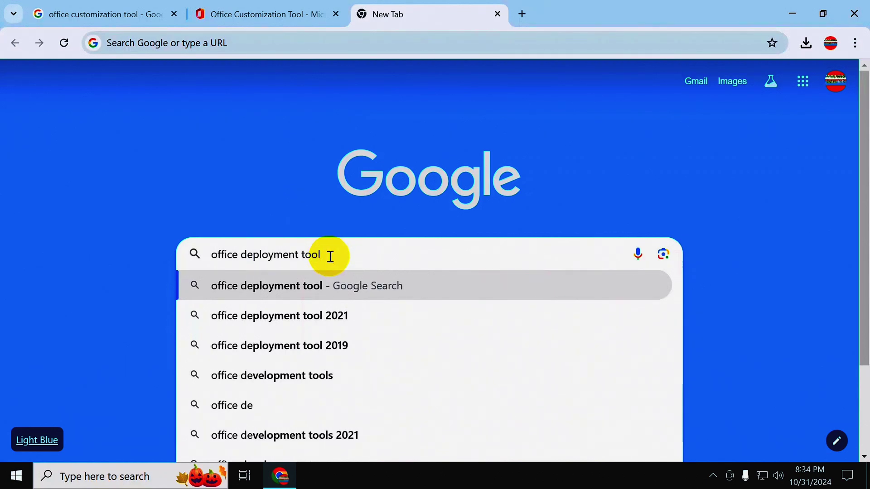
pyautogui.press('Return')
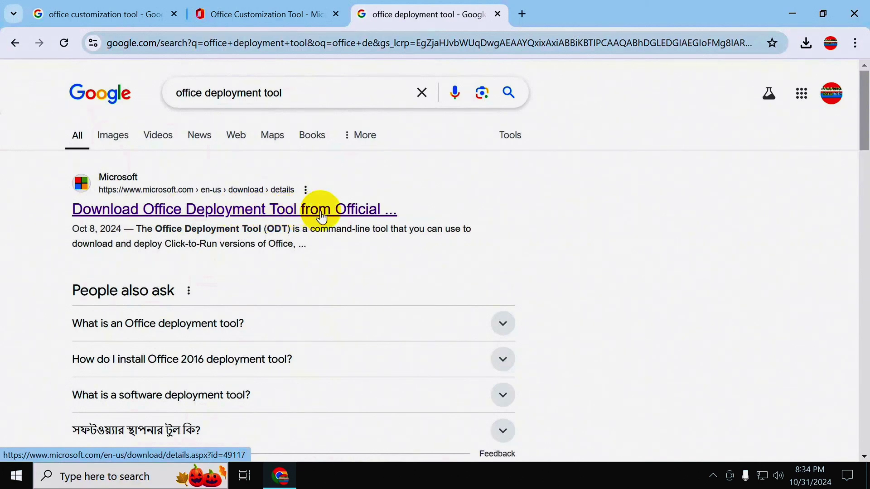
# Open the Microsoft Download Center result and download officedeploymenttool_18129-20030.exe
pyautogui.rightClick(256, 219)
pyautogui.click(295, 229)
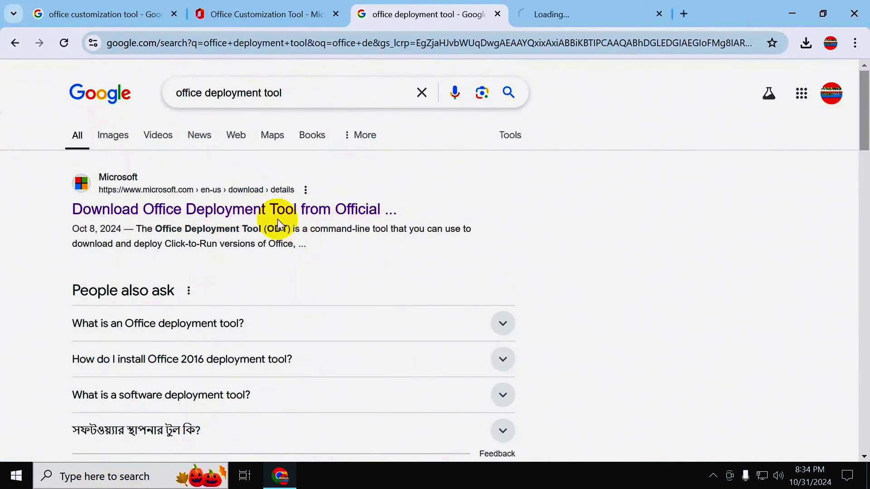
pyautogui.click(542, 11)
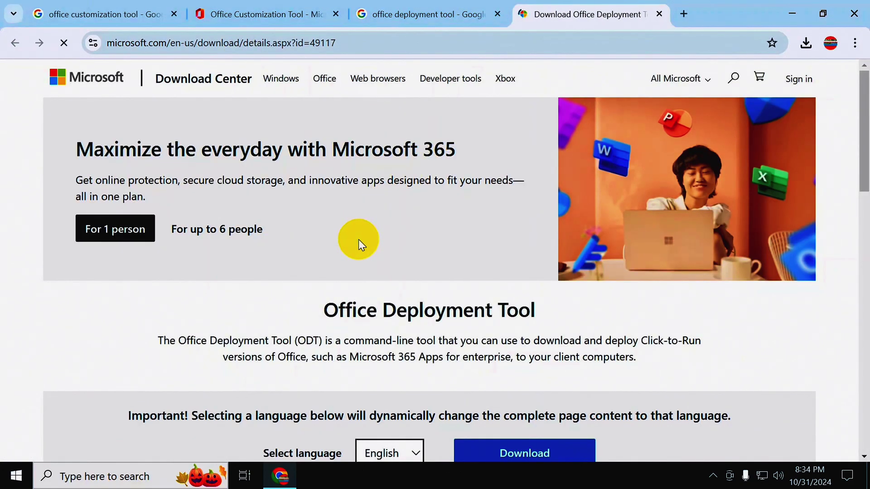
pyautogui.scroll(-3, 358, 242)
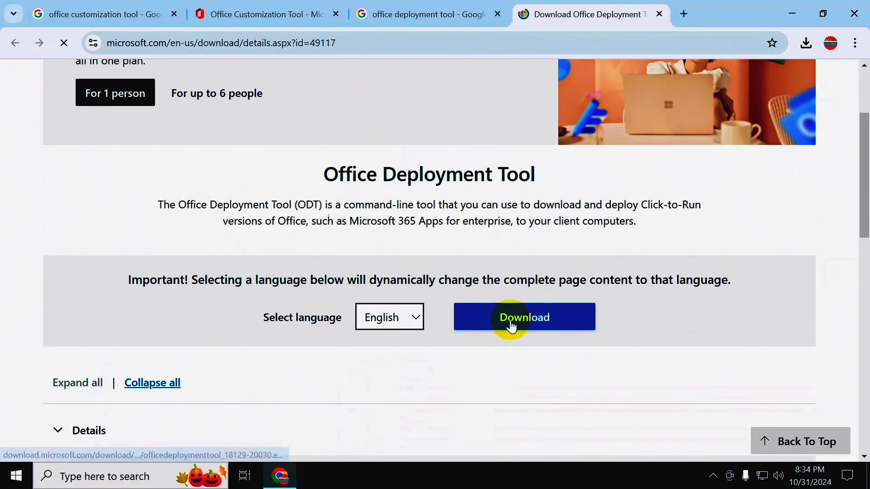
pyautogui.click(517, 319)
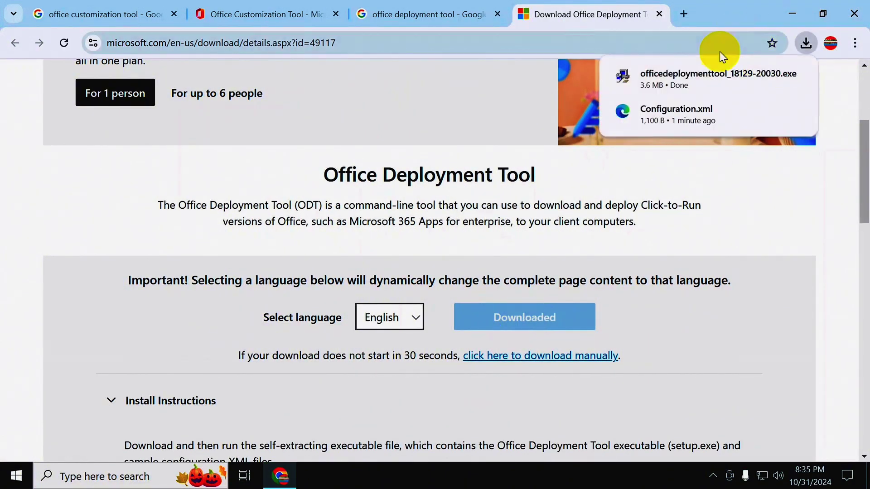
# Show the downloaded installer in Downloads and create a new folder there
pyautogui.moveTo(707, 79)
pyautogui.click(773, 80)
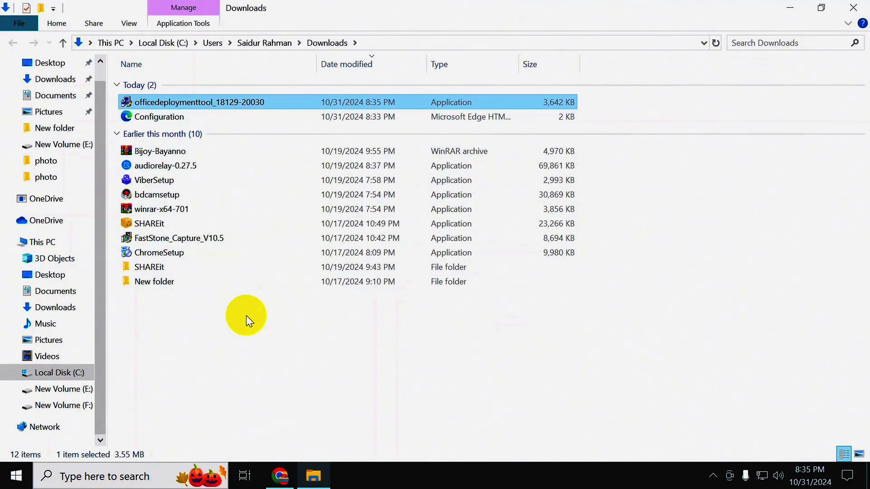
pyautogui.rightClick(246, 315)
pyautogui.moveTo(279, 286)
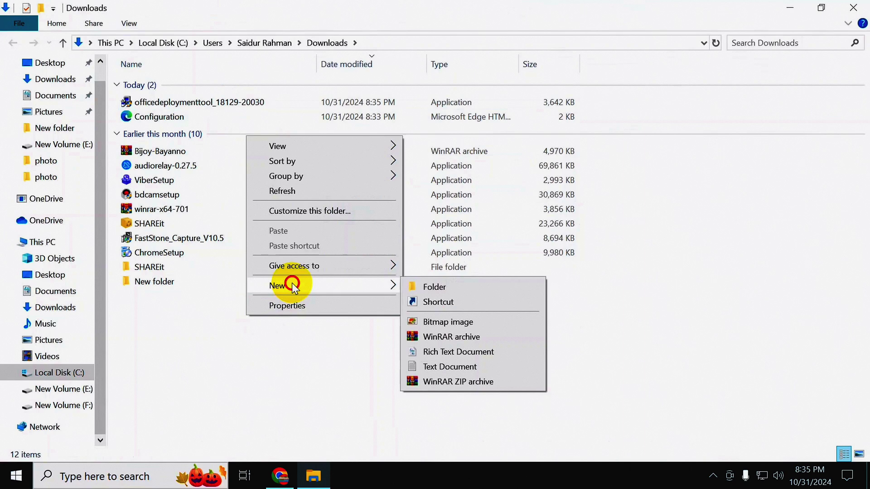
pyautogui.click(435, 286)
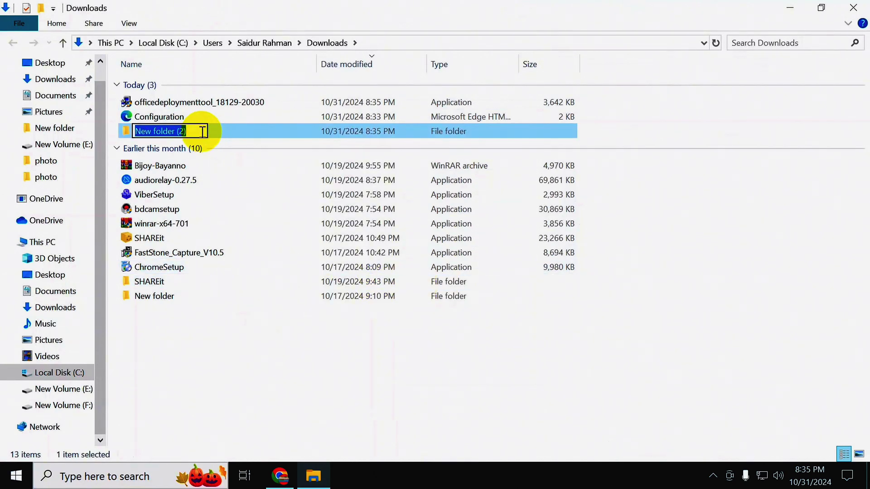
# Name the folder 'Office 2021' and move the deployment tool installer and Configuration file into it
pyautogui.write('Office 2021')
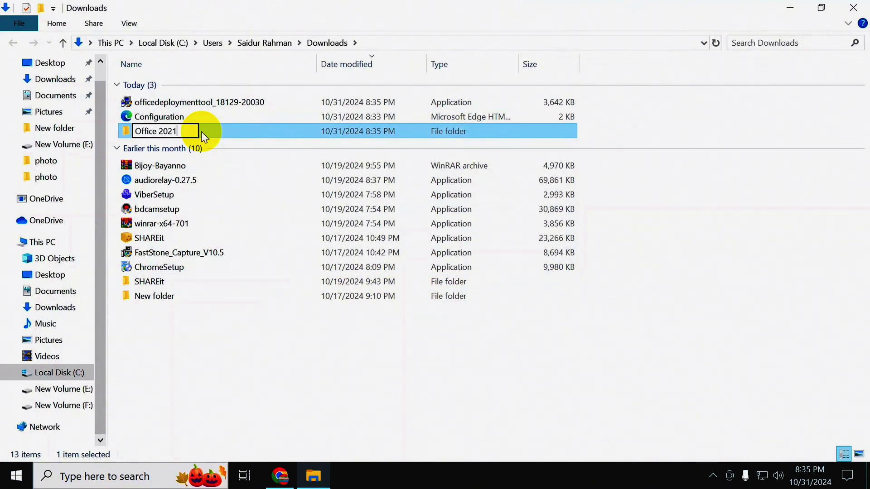
pyautogui.press('Return')
pyautogui.click(188, 103)
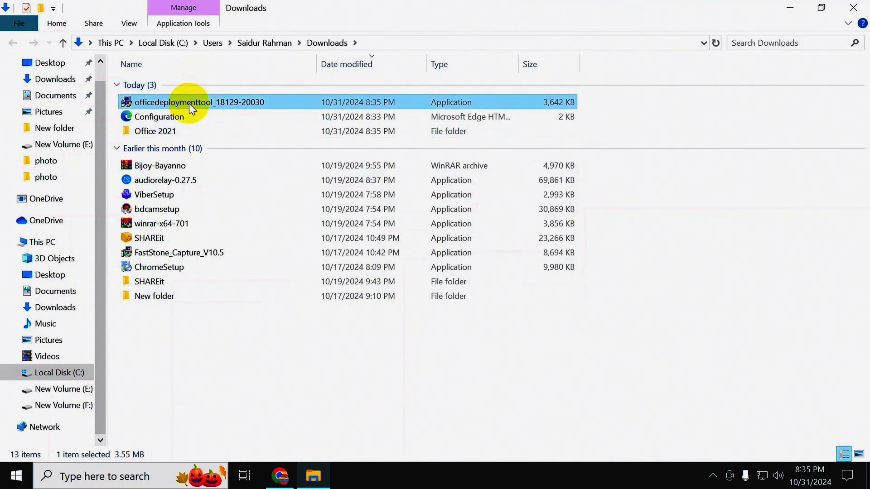
pyautogui.keyDown('ctrl'); pyautogui.click(184, 118); pyautogui.keyUp('ctrl')
pyautogui.rightClick(202, 101)
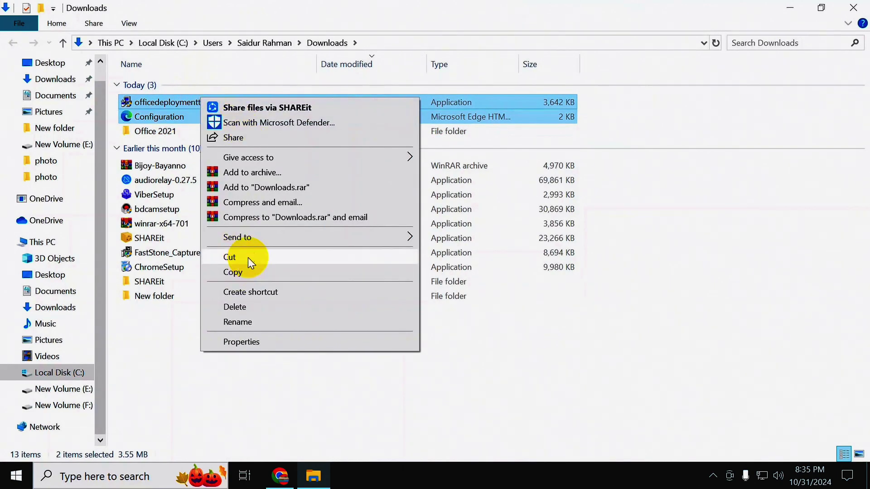
pyautogui.click(229, 255)
pyautogui.doubleClick(187, 132)
pyautogui.rightClick(186, 99)
pyautogui.click(221, 191)
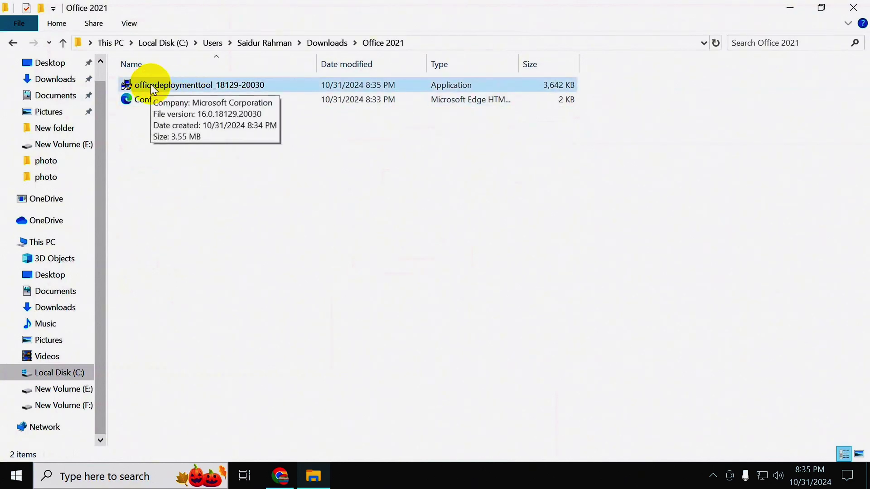
pyautogui.click(185, 90)
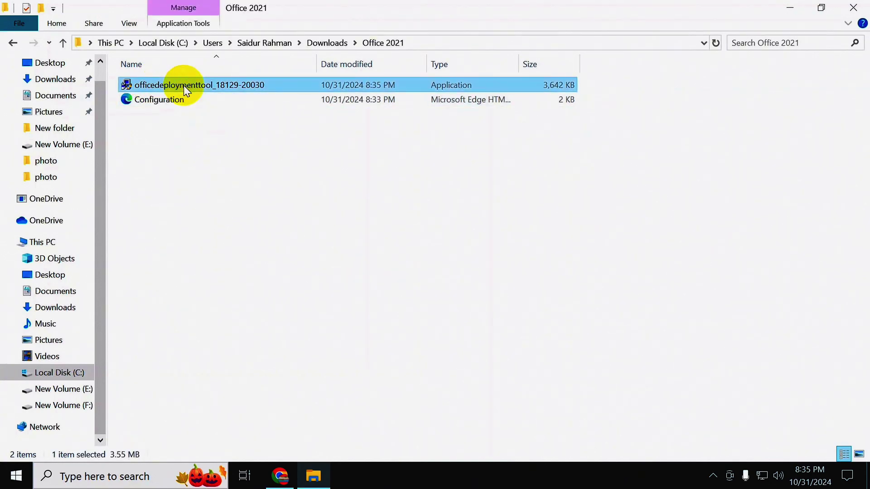
# Run the deployment tool installer as administrator and accept the Microsoft Software License Terms
pyautogui.rightClick(186, 90)
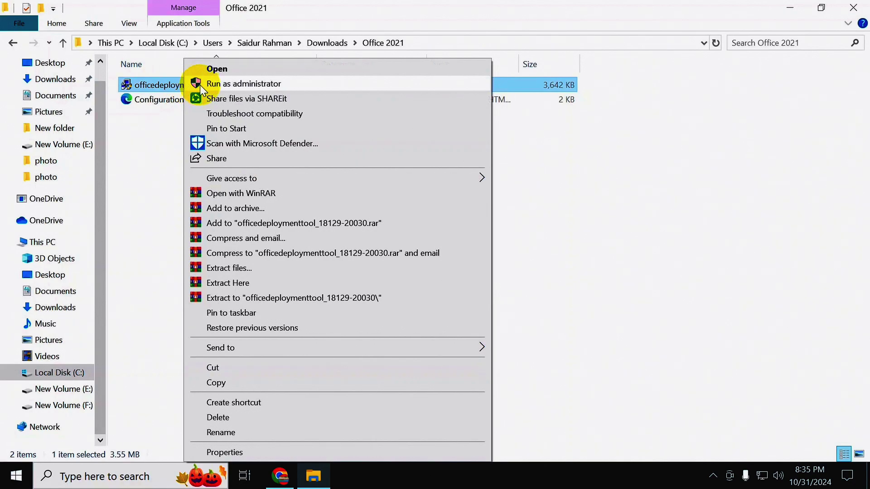
pyautogui.click(253, 87)
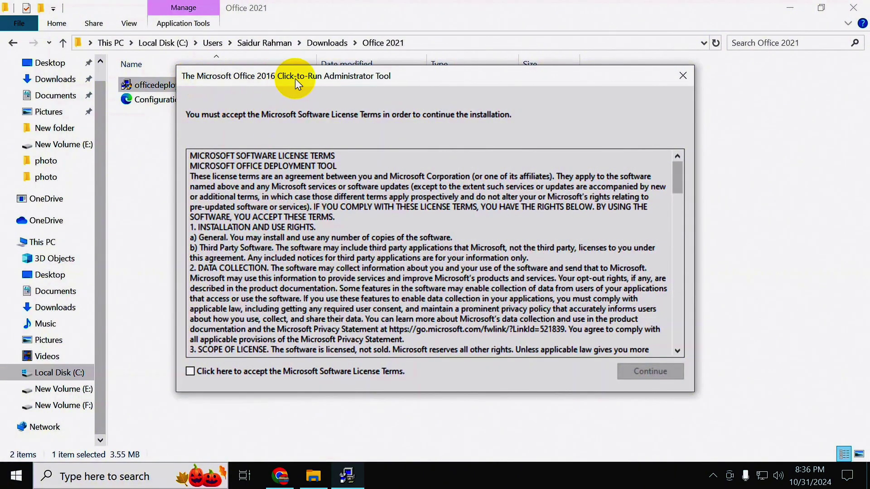
pyautogui.scroll(-4, 330, 243)
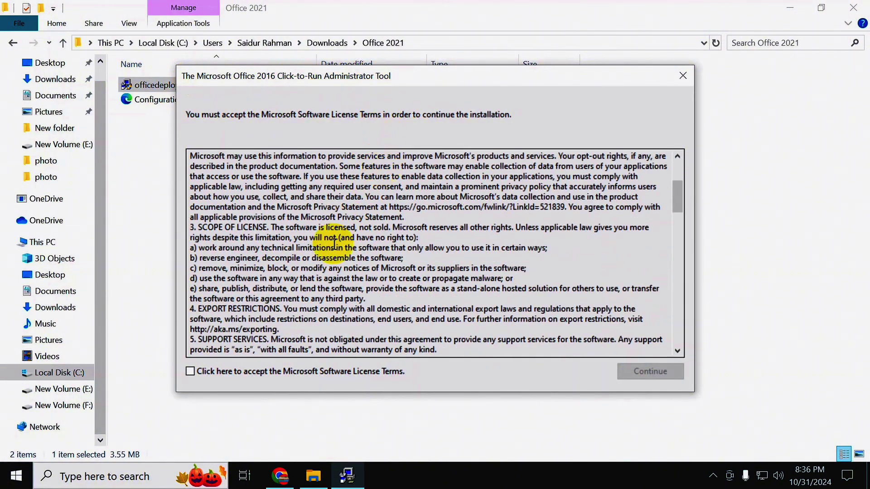
pyautogui.click(190, 372)
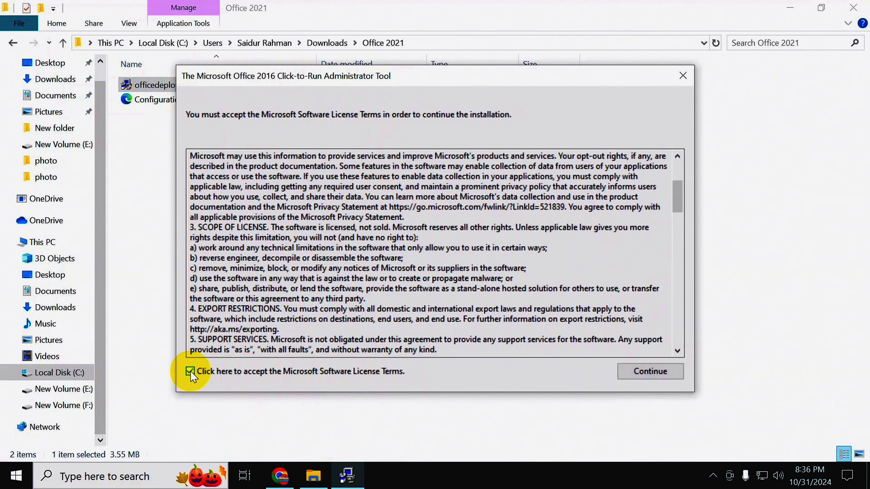
pyautogui.click(651, 372)
# Extract the tool's files into the Downloads\Office 2021 folder
pyautogui.doubleClick(384, 233)
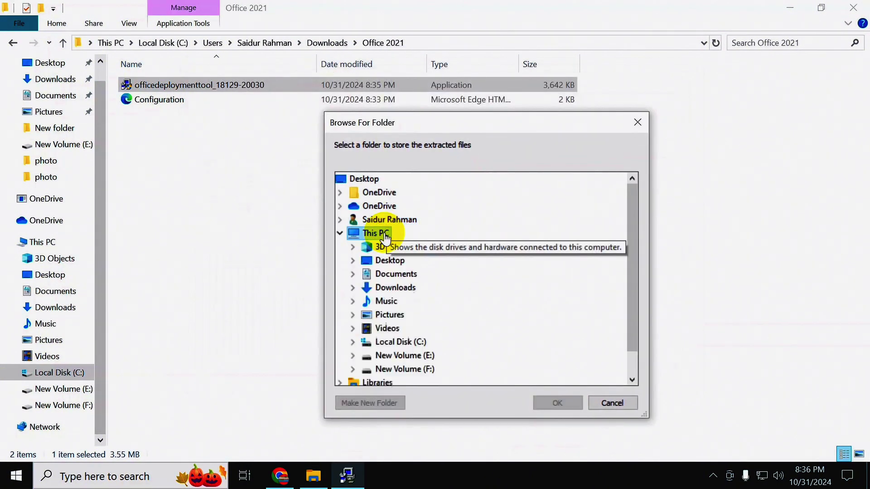
pyautogui.doubleClick(396, 290)
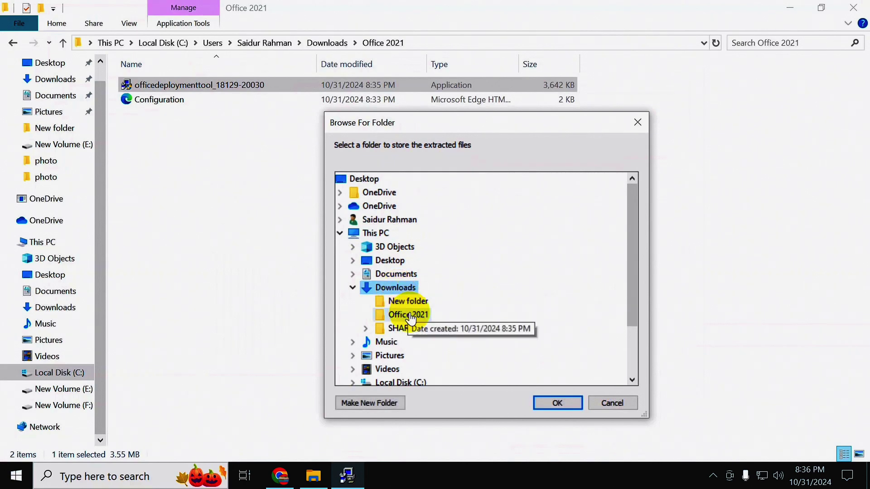
pyautogui.click(410, 317)
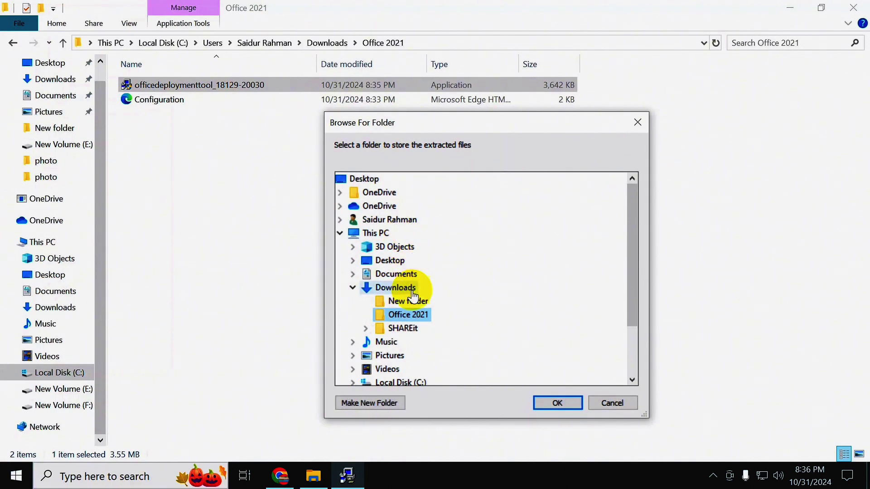
pyautogui.click(557, 403)
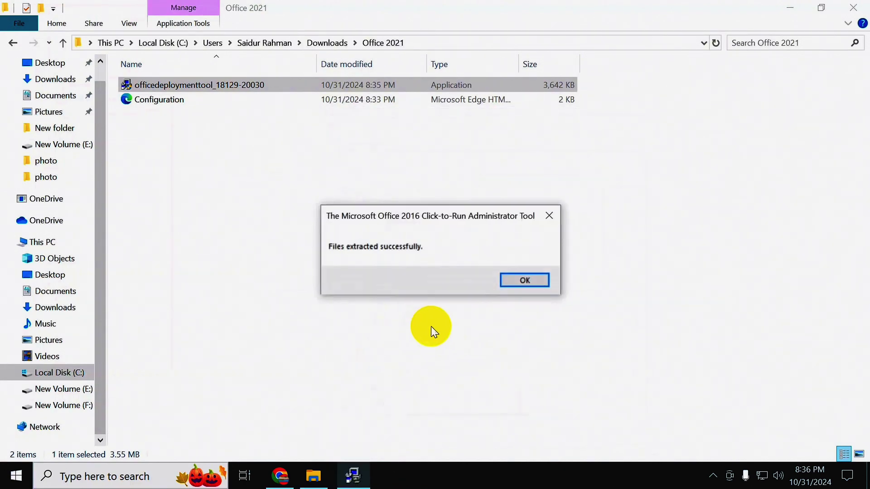
# Dismiss the success message and move the Office 2021 folder from Downloads to Local Disk (C:)
pyautogui.click(521, 281)
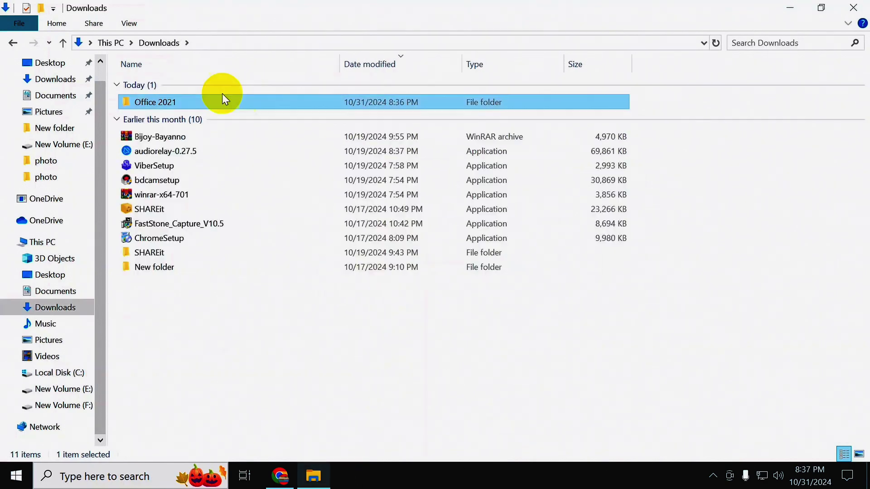
pyautogui.rightClick(184, 102)
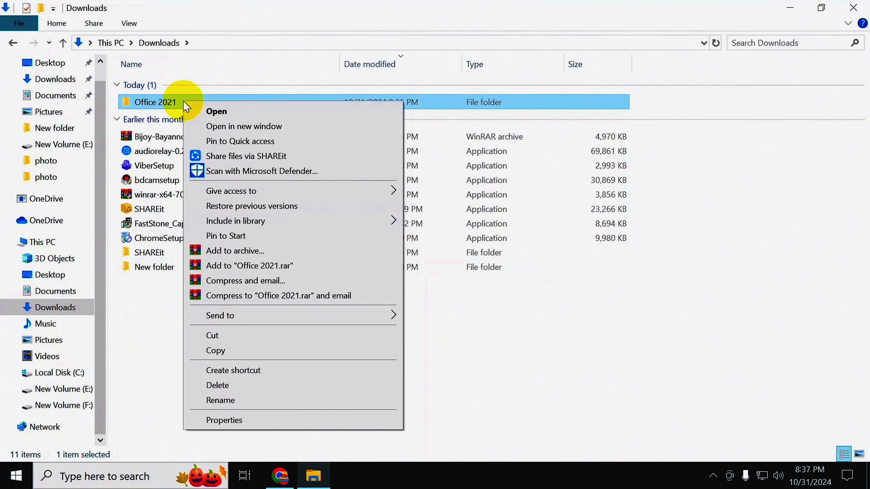
pyautogui.click(227, 336)
pyautogui.click(42, 242)
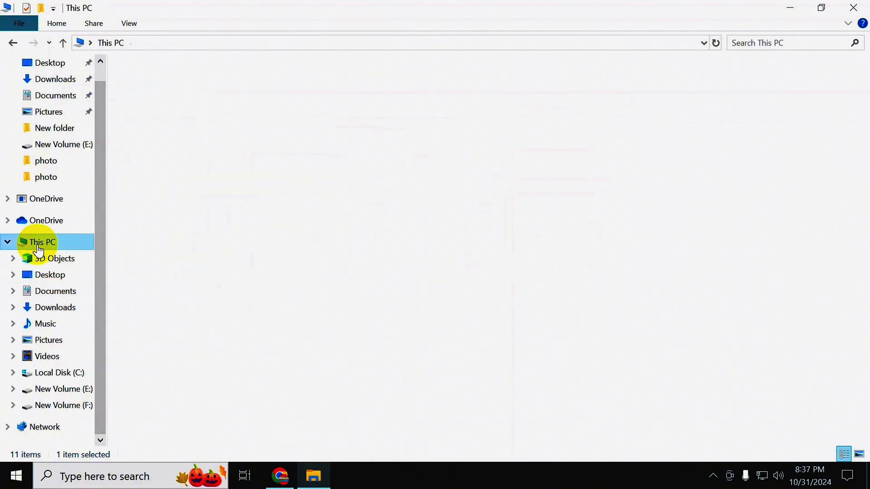
pyautogui.doubleClick(212, 186)
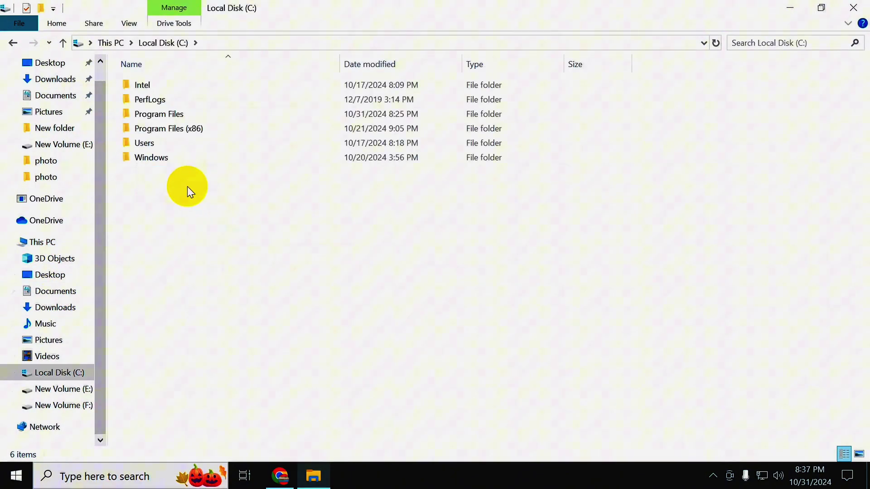
pyautogui.rightClick(187, 187)
pyautogui.click(219, 261)
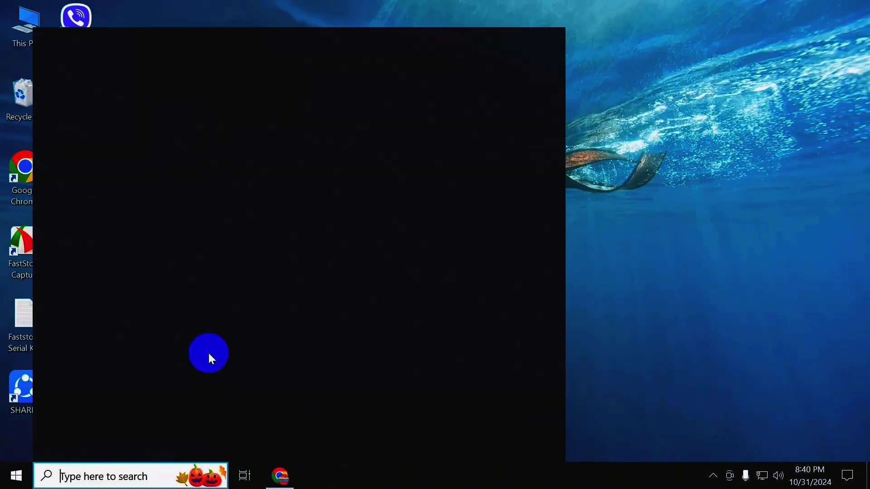
# Launch Command Prompt as administrator via a 'cmd' search, then minimize its window
pyautogui.write('cmd')
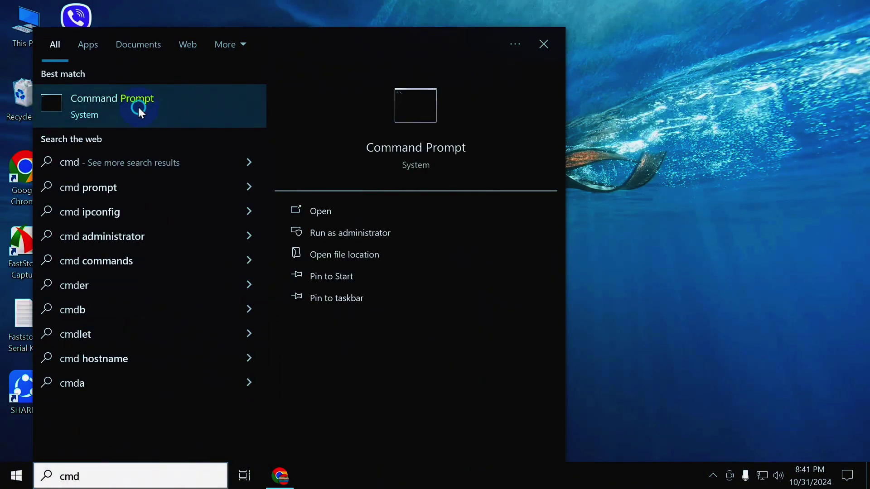
pyautogui.rightClick(139, 111)
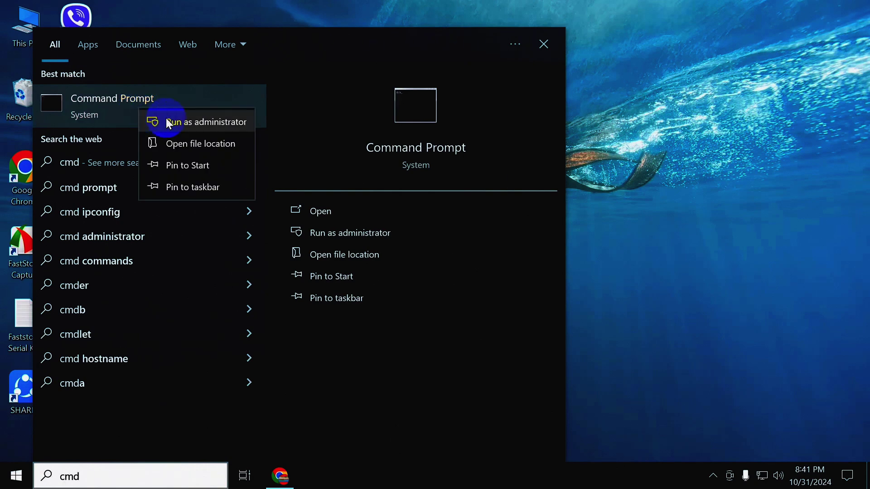
pyautogui.click(184, 126)
pyautogui.write('cd')
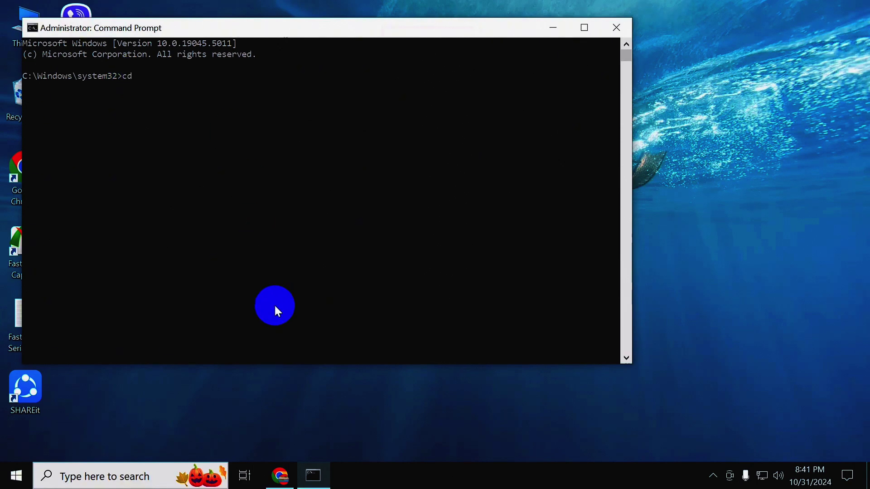
pyautogui.click(554, 27)
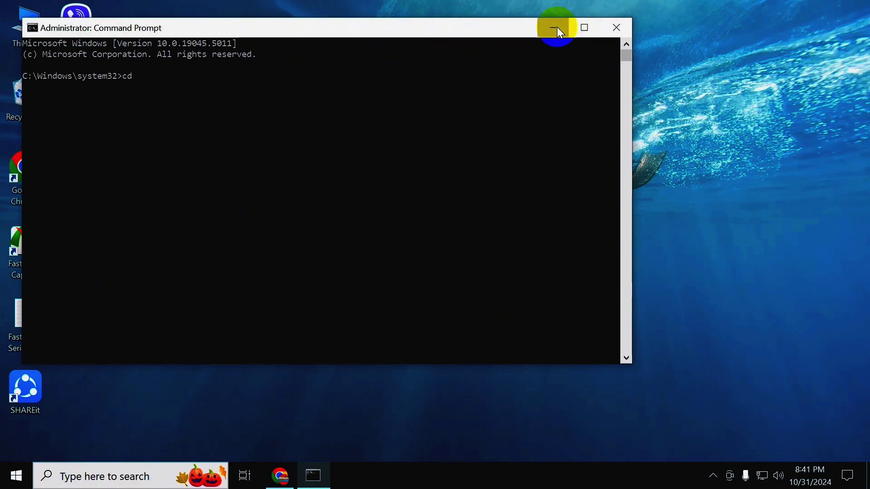
# Open C:\Office 2021 via This PC and Local Disk (C:), then copy its address-bar path
pyautogui.doubleClick(26, 34)
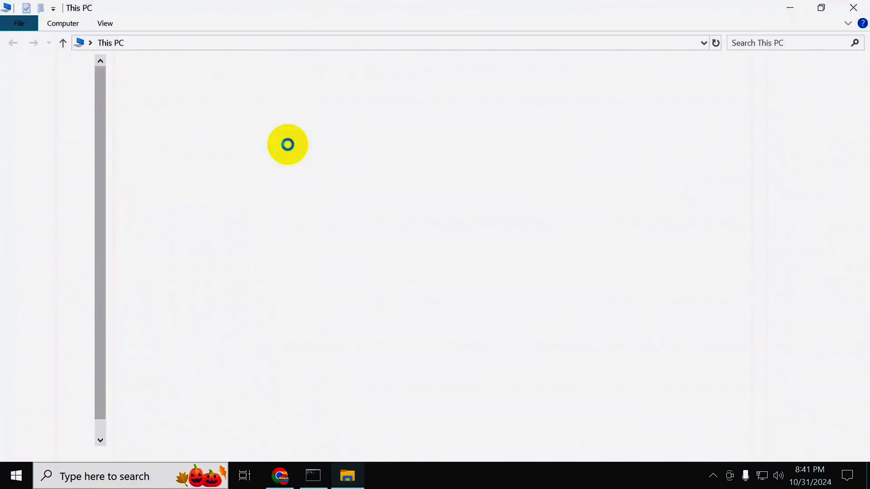
pyautogui.doubleClick(281, 180)
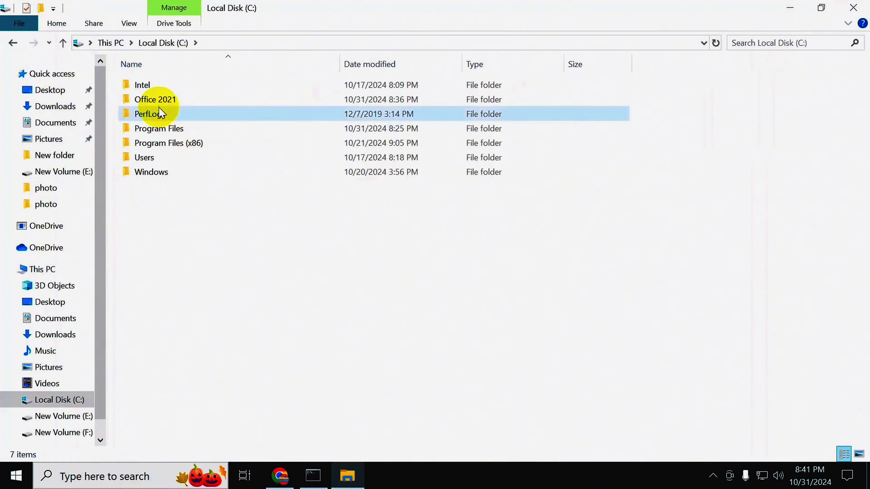
pyautogui.doubleClick(154, 99)
pyautogui.click(271, 39)
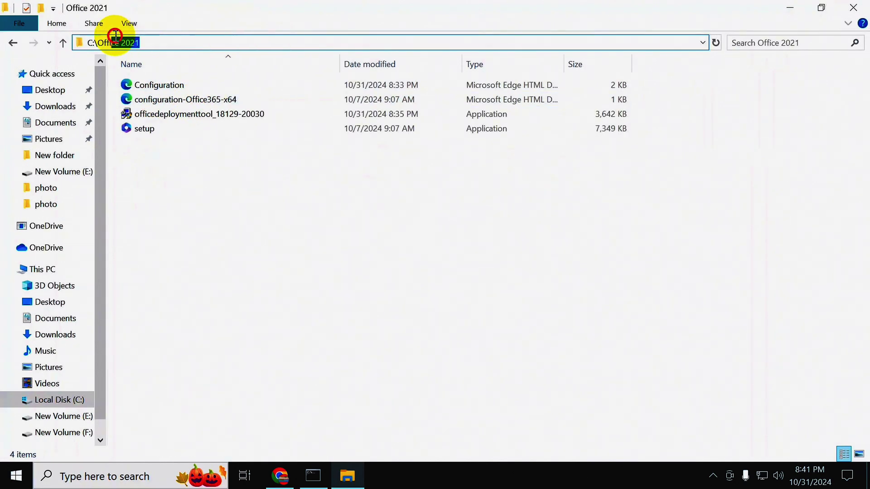
pyautogui.moveTo(270, 38); pyautogui.dragTo(81, 43)
pyautogui.rightClick(141, 41)
pyautogui.click(183, 83)
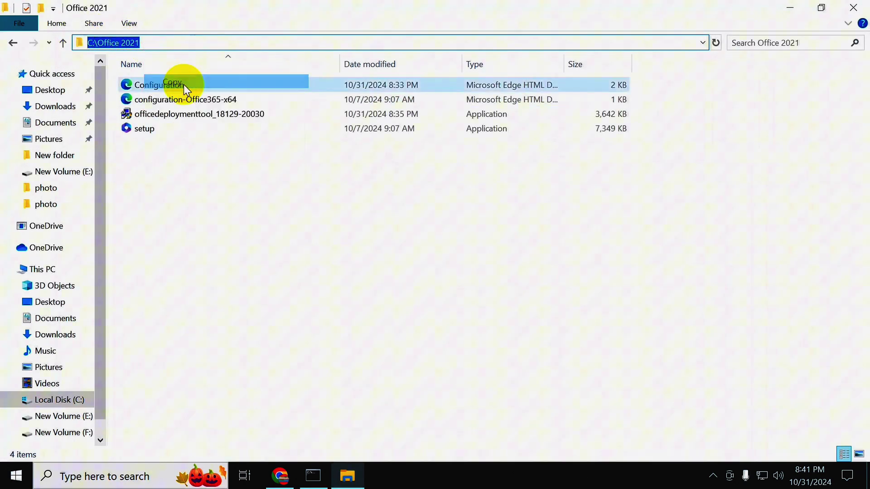
# Paste the path after cd in the Command Prompt and run it to enter C:\Office 2021
pyautogui.click(313, 476)
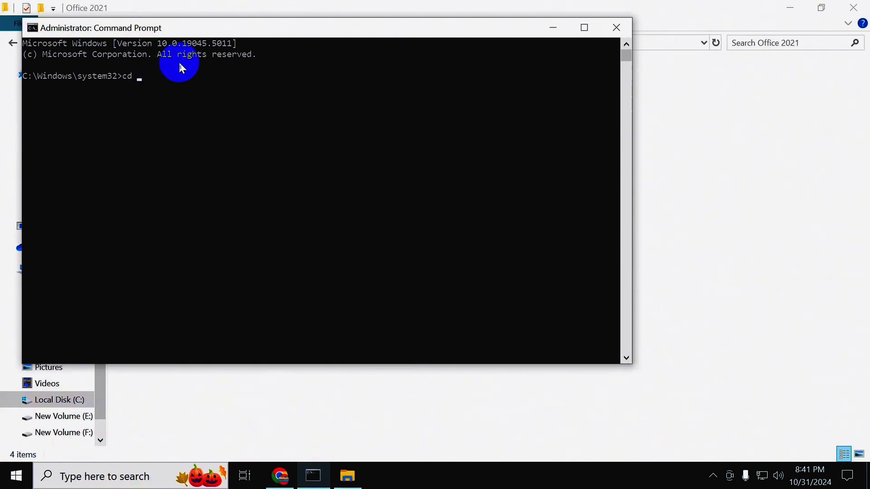
pyautogui.rightClick(250, 27)
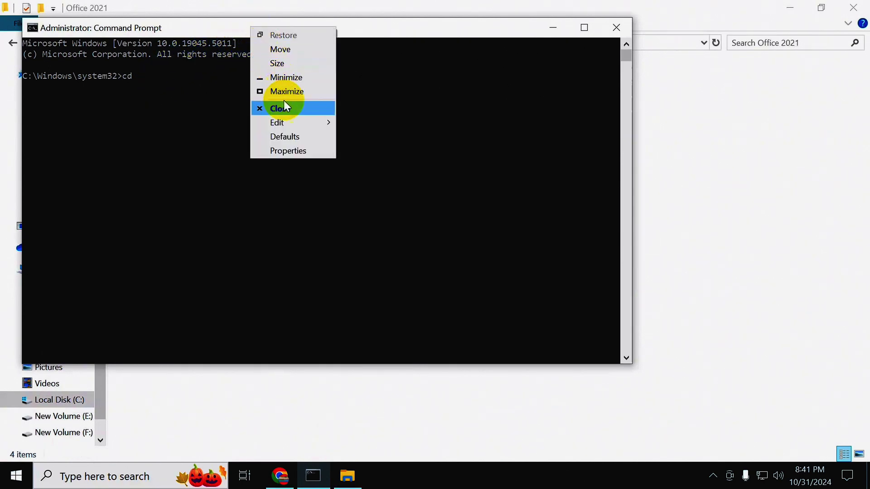
pyautogui.click(331, 123)
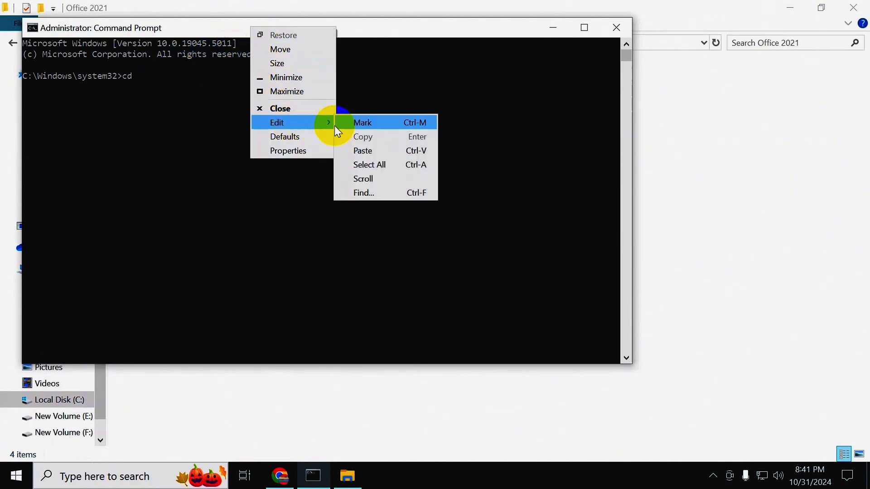
pyautogui.click(363, 150)
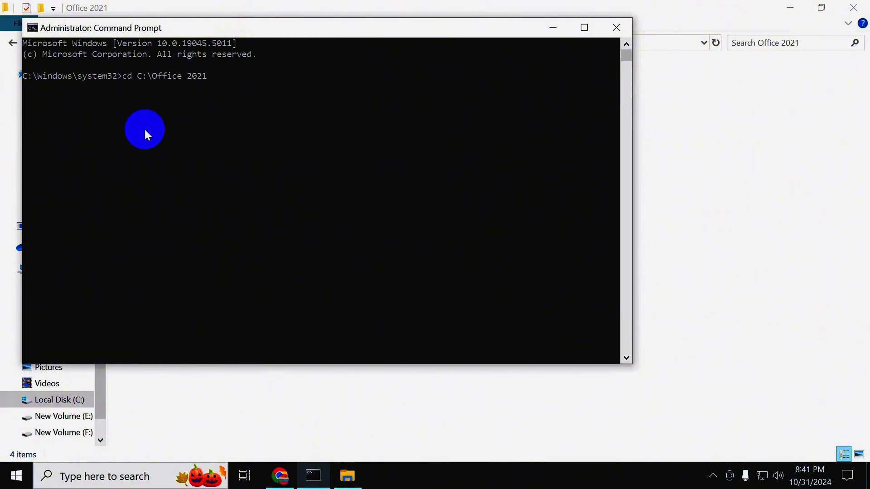
pyautogui.press('Return')
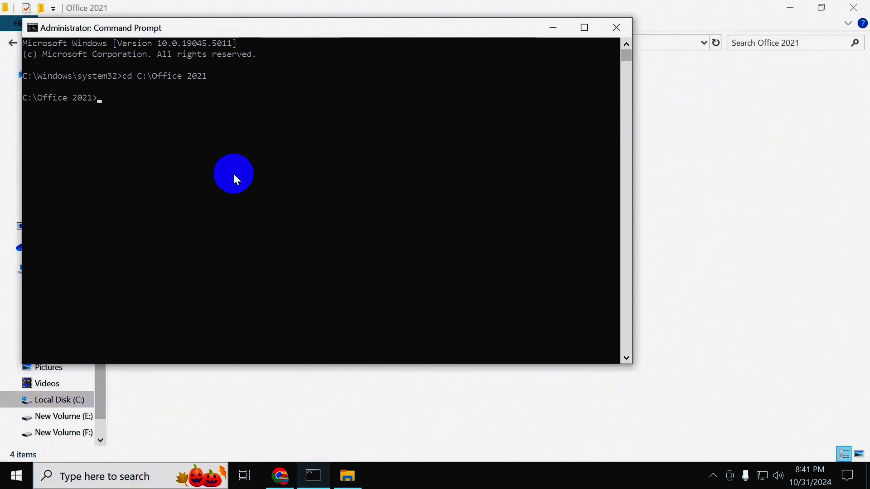
# Search Chrome for office deployment tool 2021 and open the Deploy Office LTSC 2021 page
pyautogui.click(282, 476)
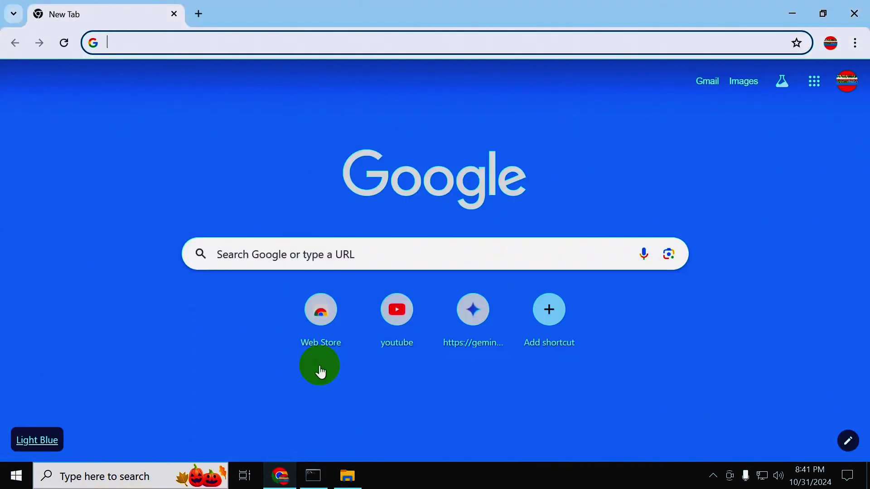
pyautogui.click(291, 255)
pyautogui.click(290, 317)
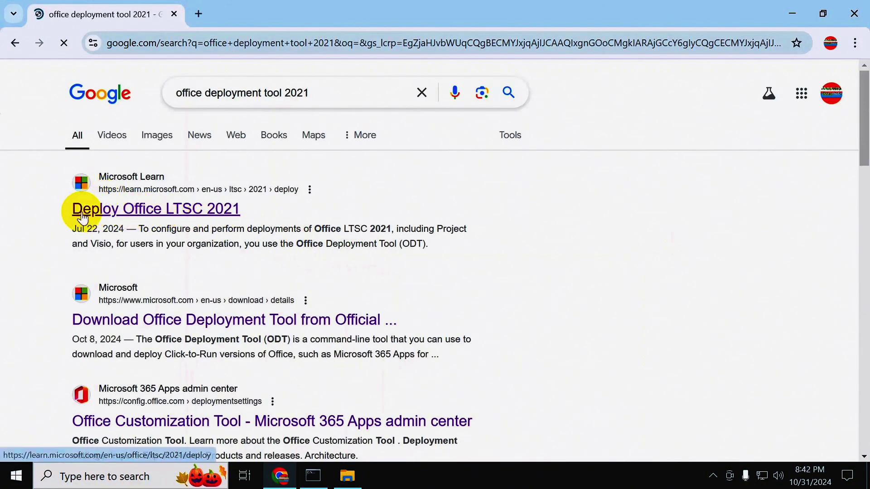
pyautogui.rightClick(145, 208)
pyautogui.click(118, 206)
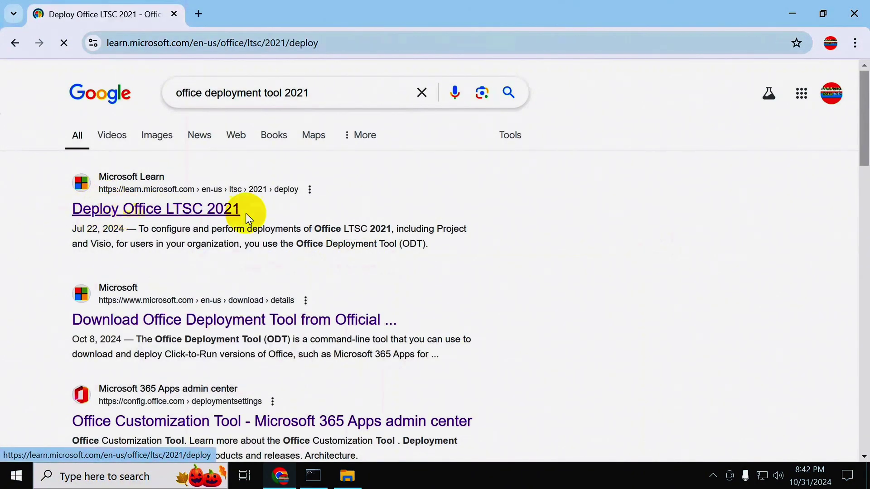
# Copy the setup /configure configuration.xml command from the page's code block
pyautogui.scroll(-10, 326, 284)
pyautogui.scroll(-5, 326, 283)
pyautogui.scroll(-5, 325, 283)
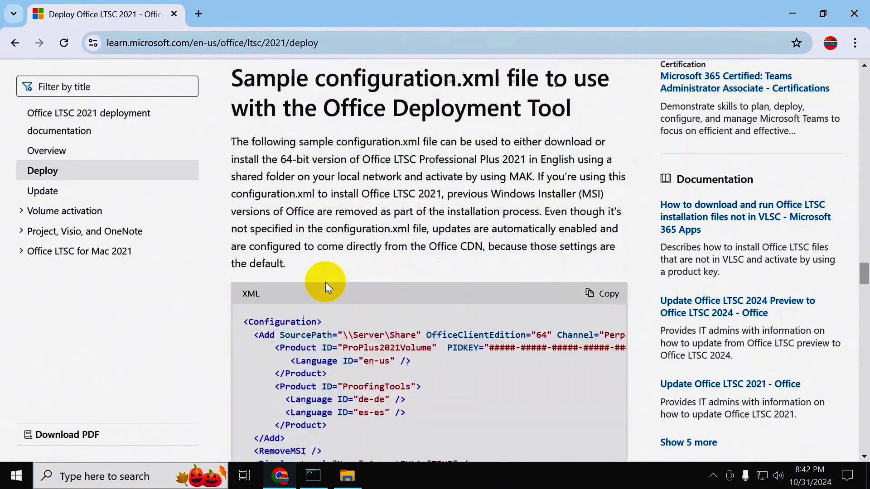
pyautogui.scroll(-5, 326, 283)
pyautogui.scroll(-3, 326, 284)
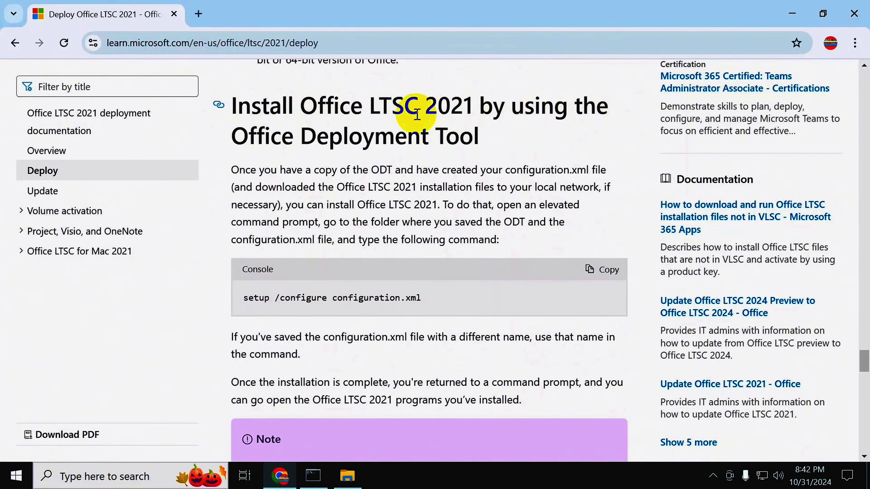
pyautogui.click(595, 269)
# Close Chrome, then paste and run setup /configure configuration.xml in the Command Prompt
pyautogui.click(855, 10)
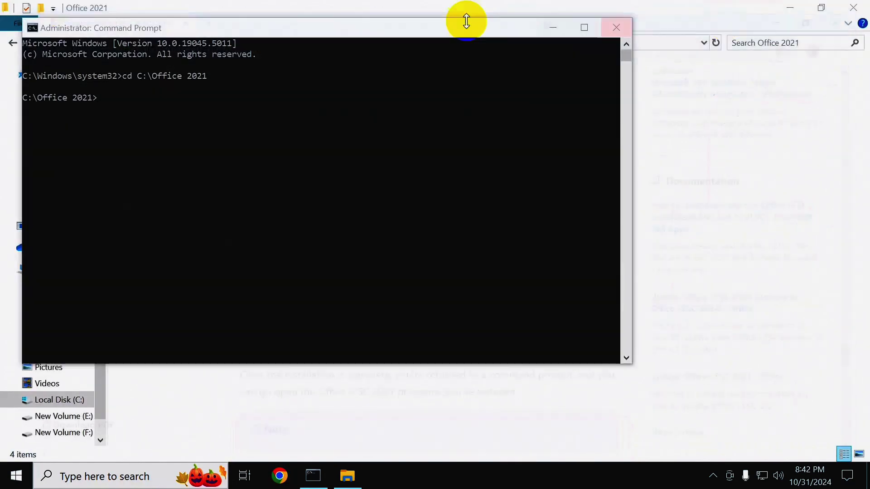
pyautogui.rightClick(236, 25)
pyautogui.moveTo(271, 121)
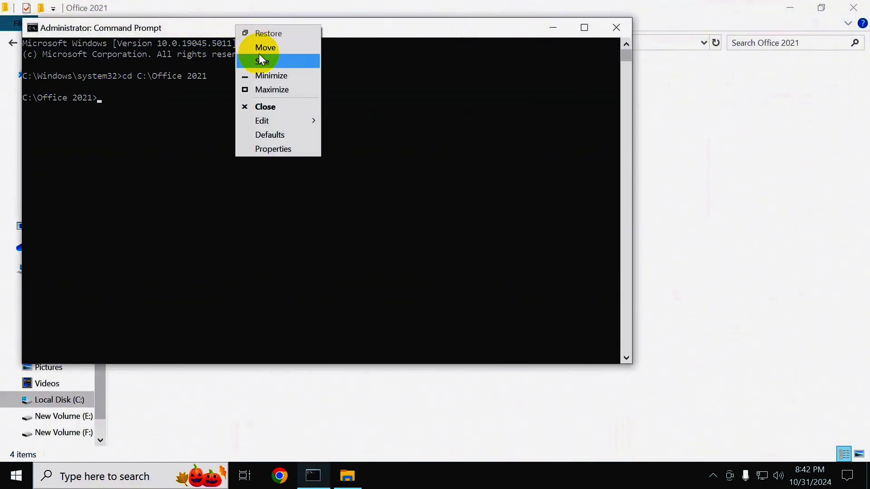
pyautogui.click(357, 147)
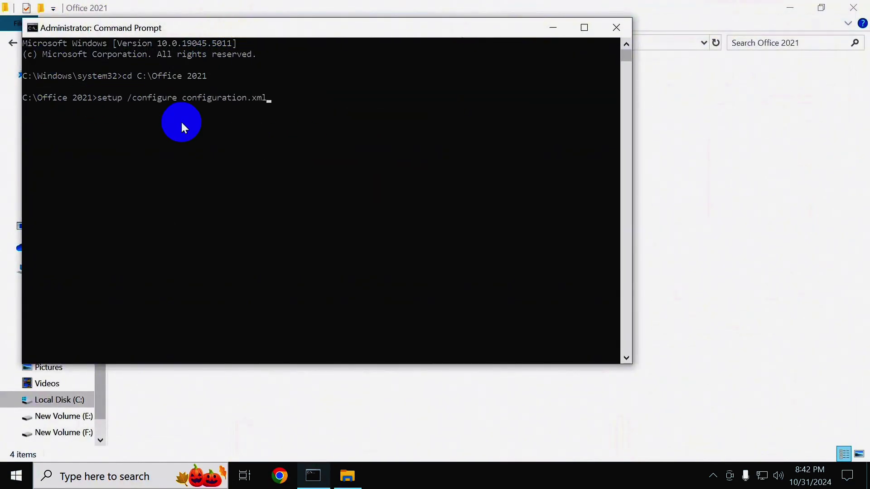
pyautogui.press('Return')
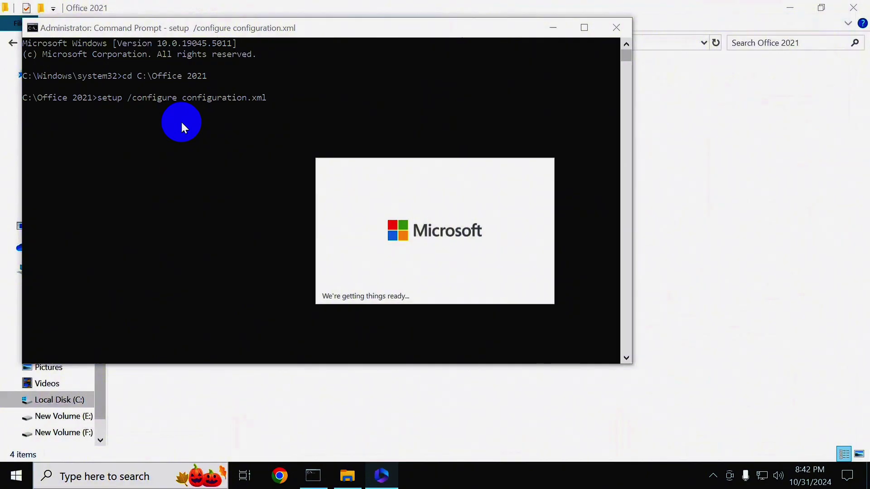
# Close the Command Prompt and Office 2021 folder windows, then dismiss the installation-complete message
pyautogui.click(588, 35)
pyautogui.click(616, 27)
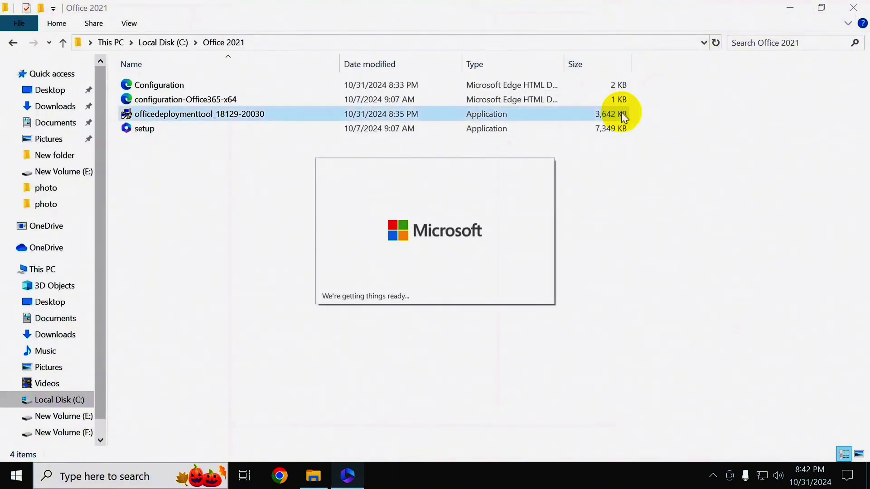
pyautogui.click(853, 8)
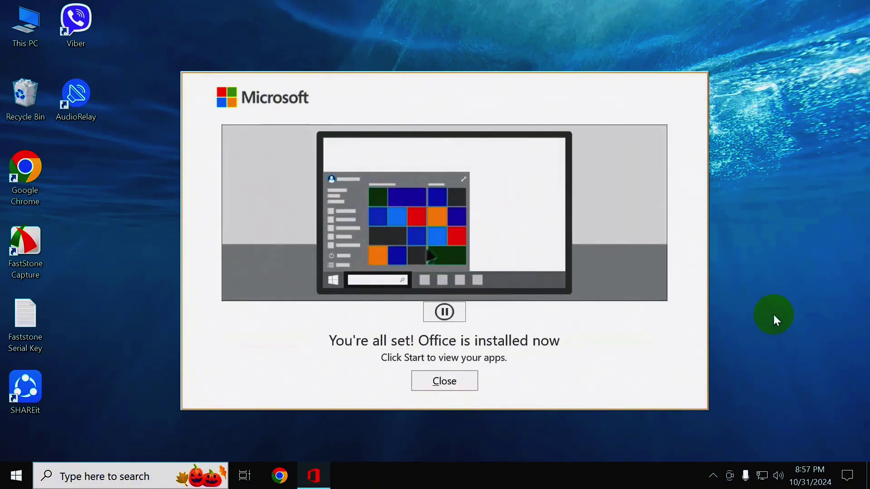
pyautogui.click(461, 380)
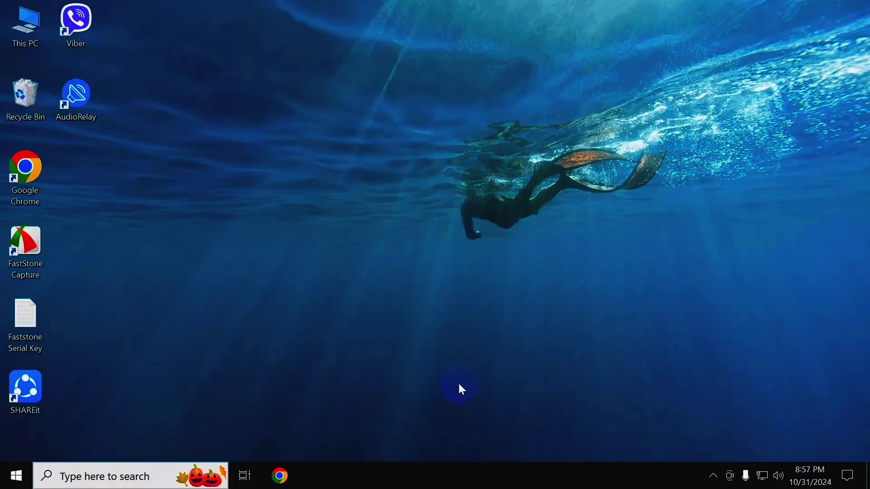